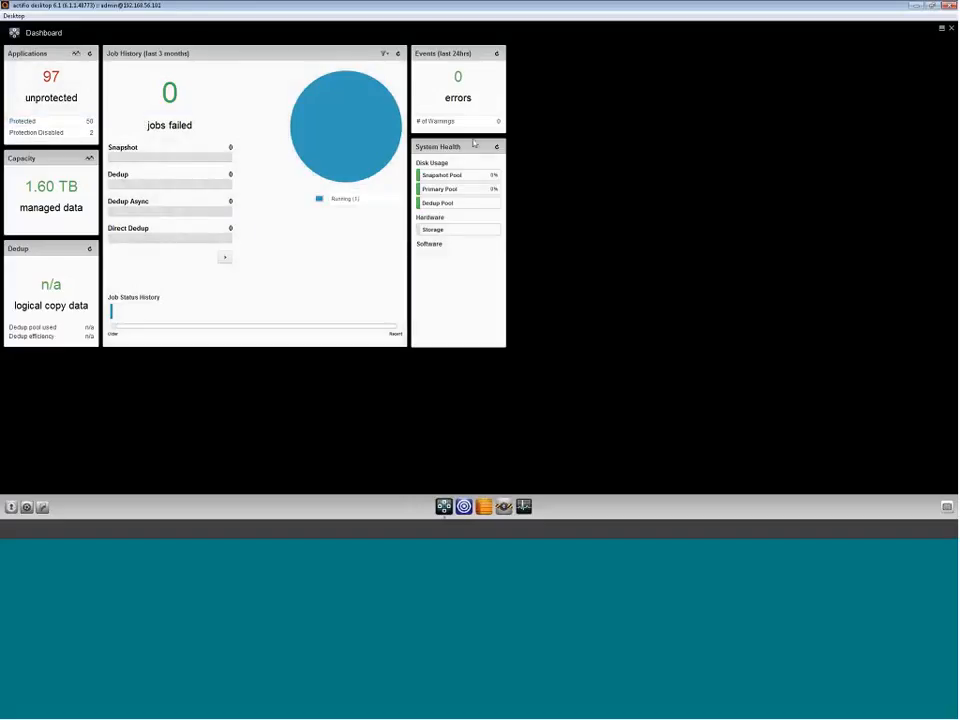
Review the storage pool health on the dashboard and open Connector Management in Domain Manager
mouse_move(482, 175)
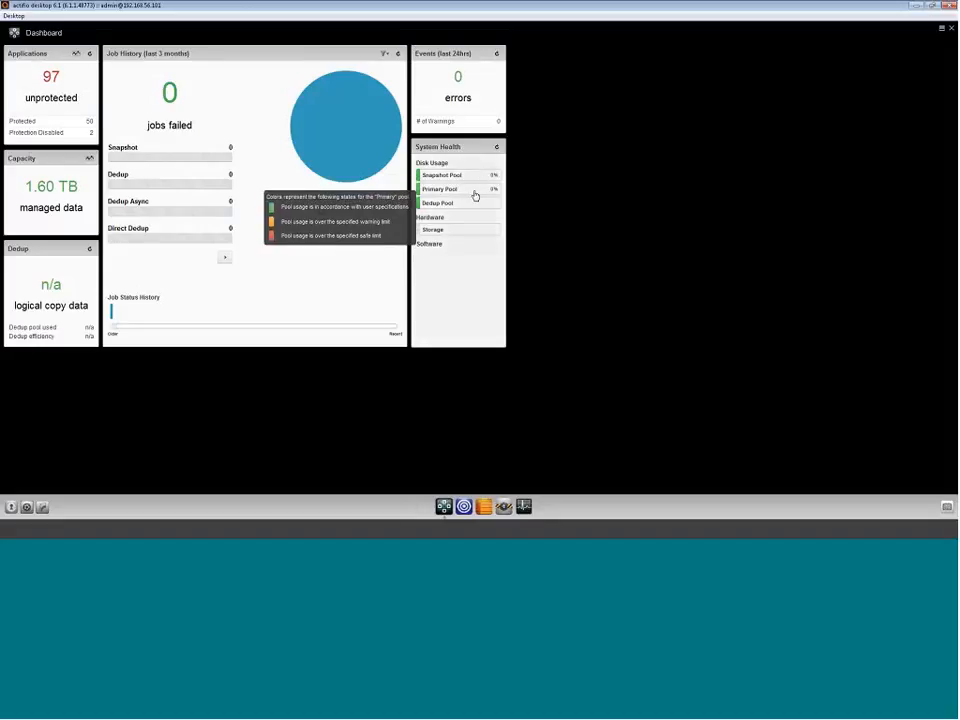
mouse_move(450, 207)
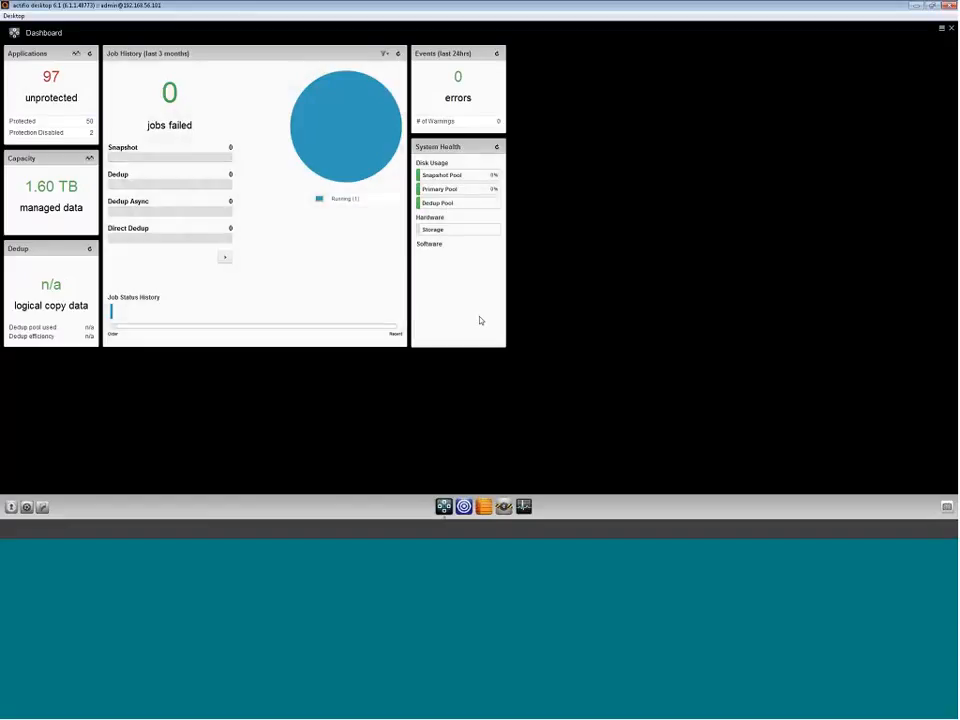
left_click(459, 514)
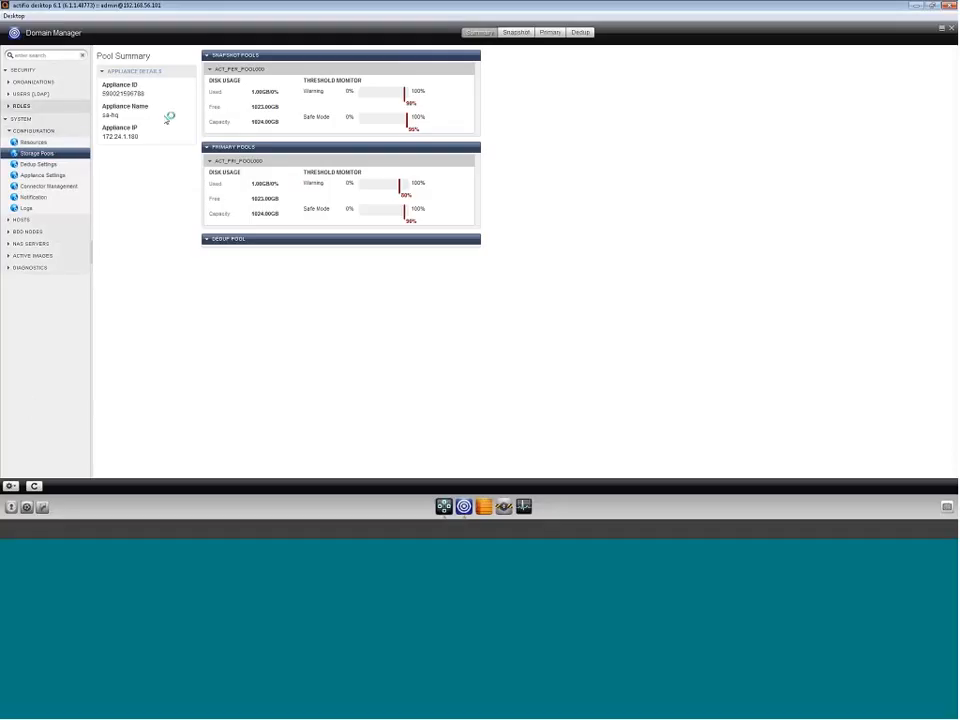
left_click(45, 175)
left_click(60, 188)
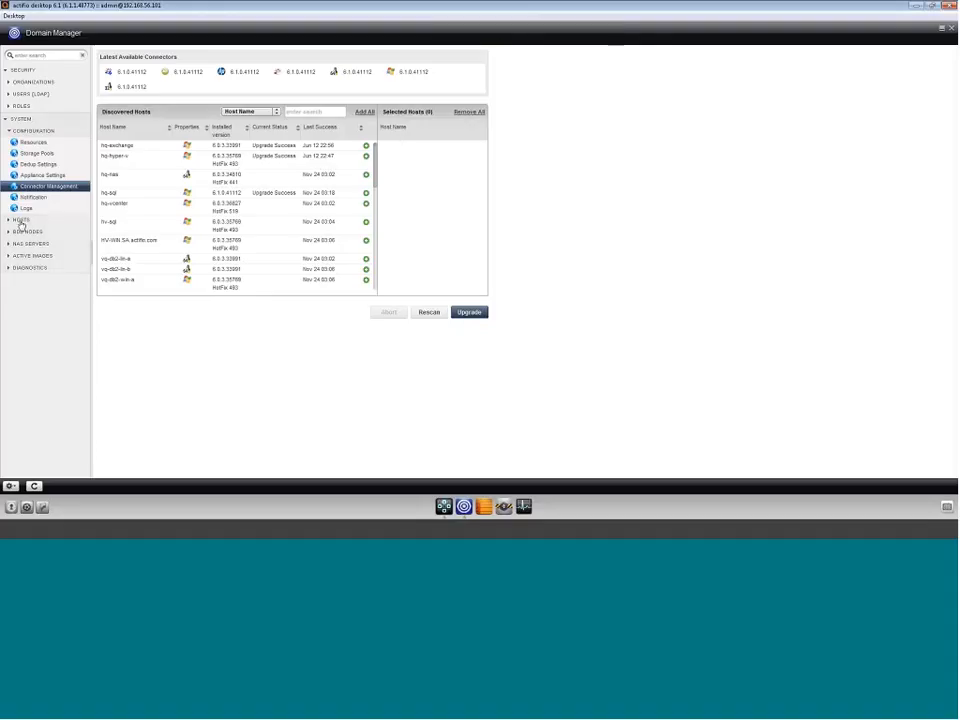
Open the details of the hq-vcenter host and examine the available host types
left_click(33, 219)
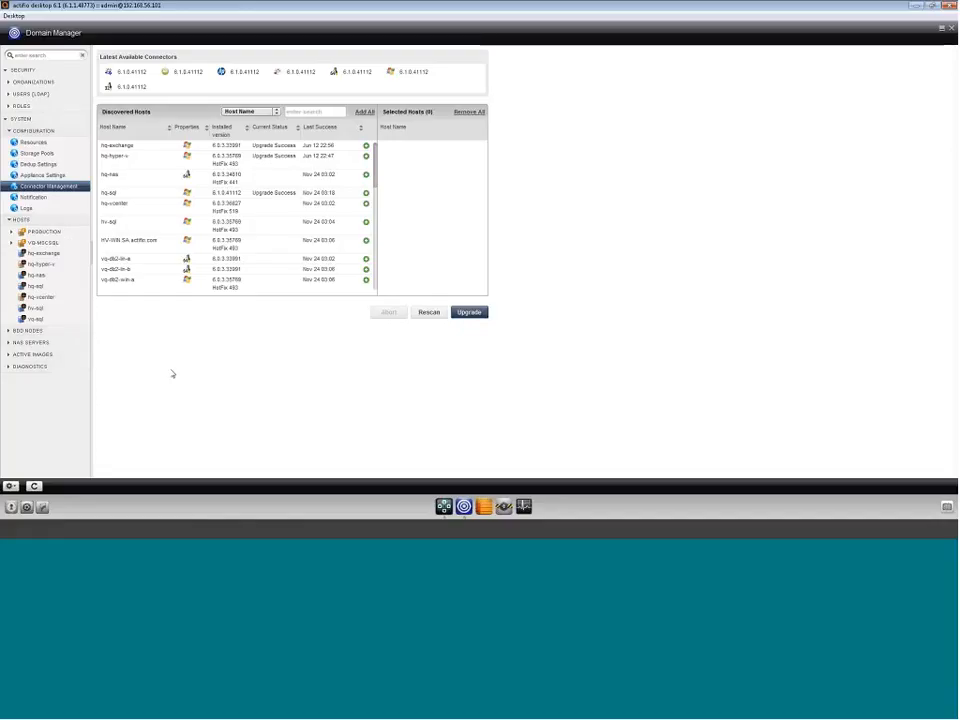
left_click(42, 298)
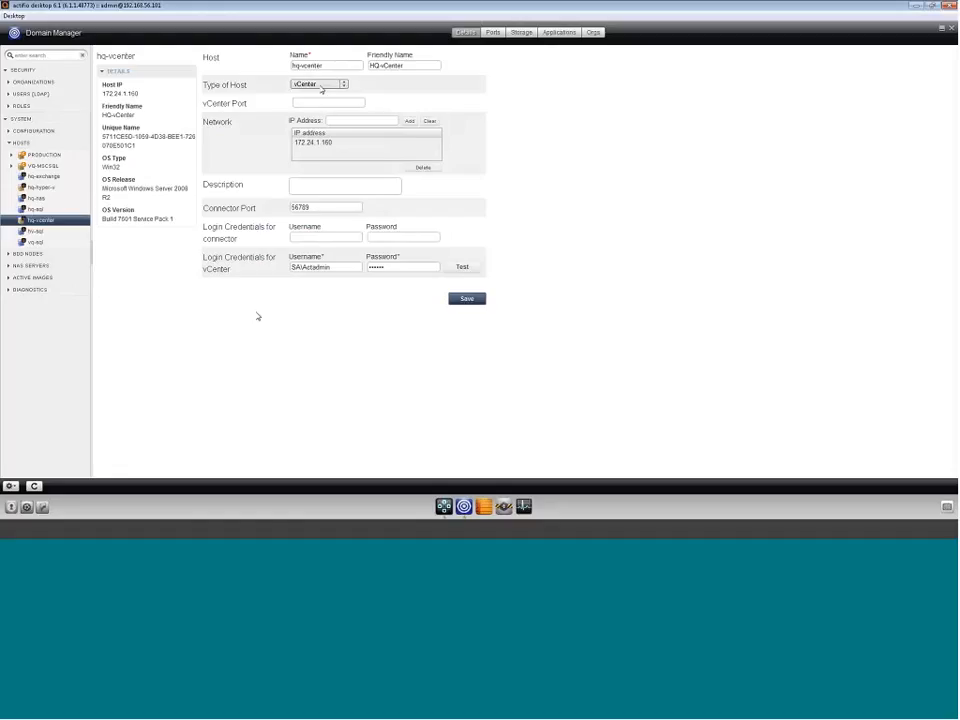
left_click(322, 86)
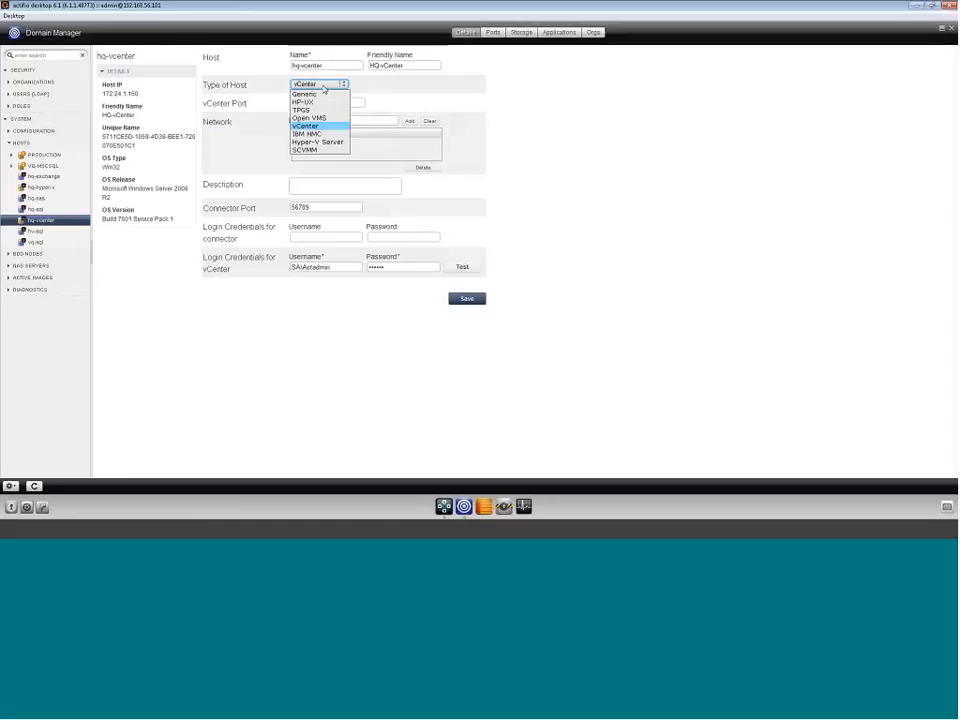
left_click(324, 88)
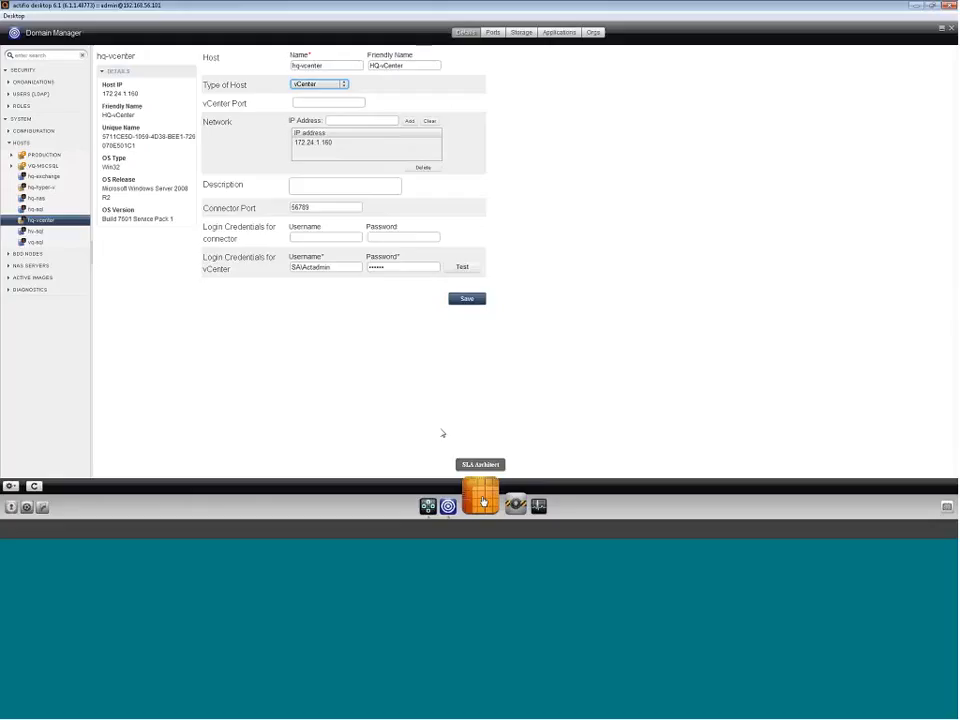
Open the Platinum policy template in SLA Architect and examine its snapshot, dedup backup, mirror and dedup DR policies
left_click(482, 500)
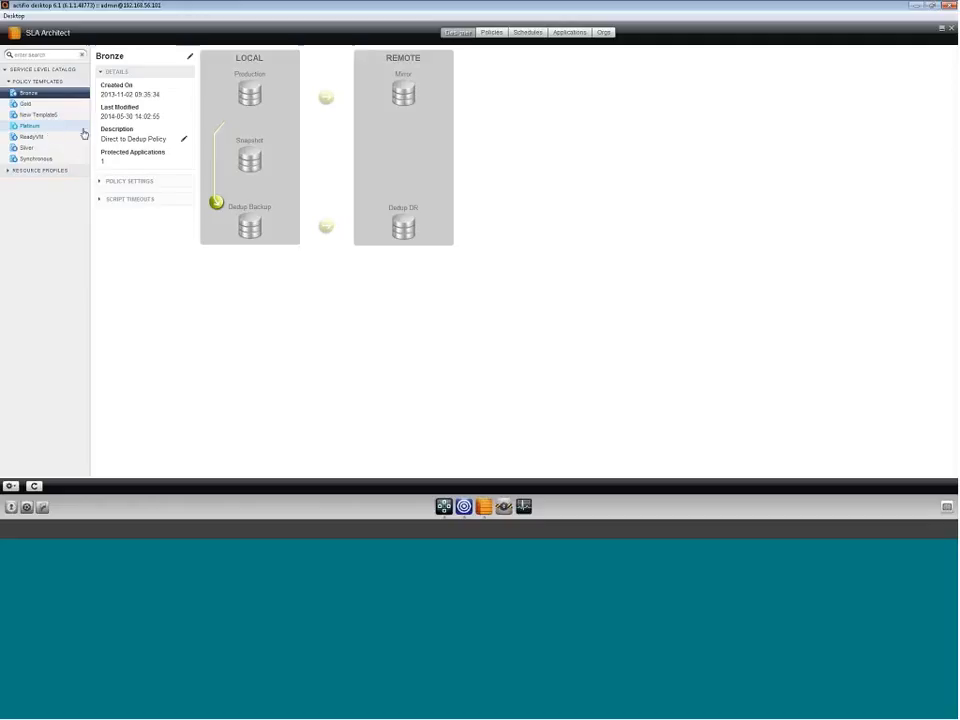
left_click(51, 130)
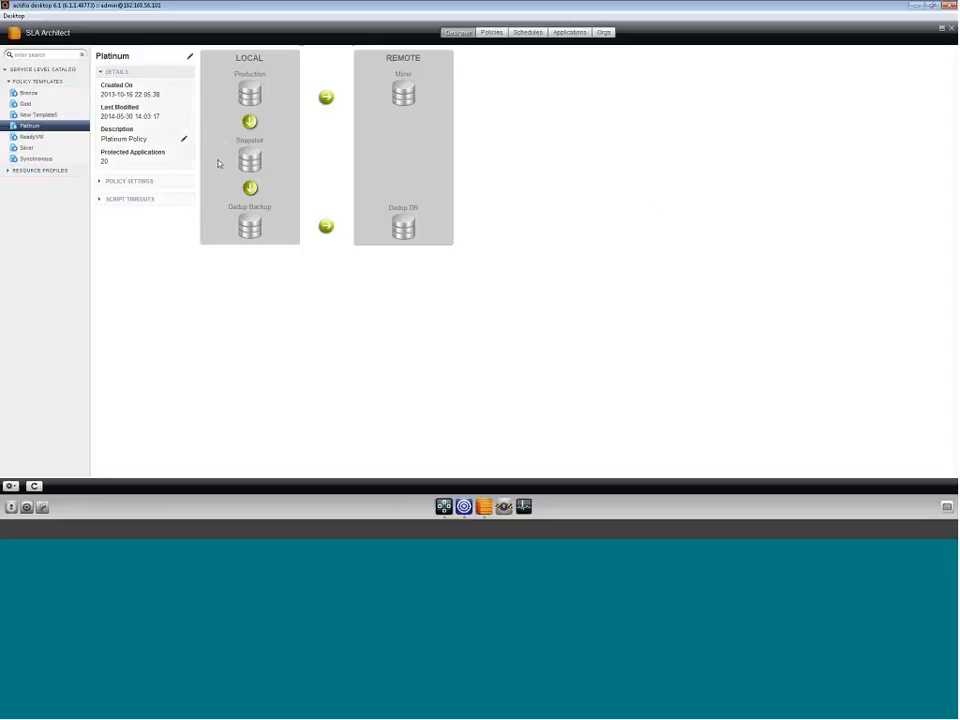
mouse_move(250, 122)
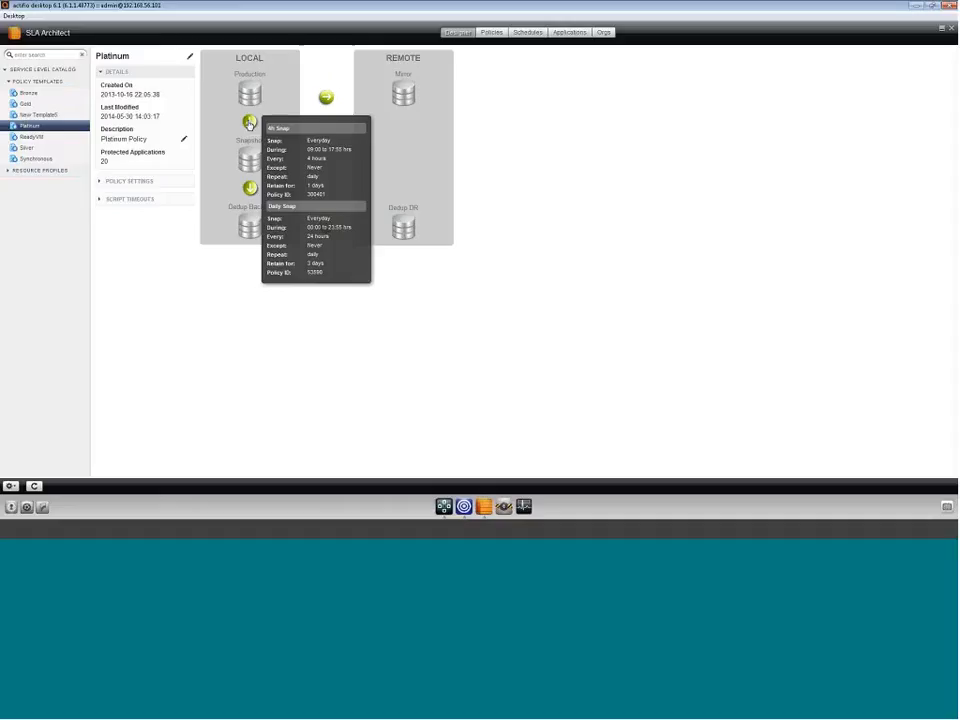
mouse_move(251, 190)
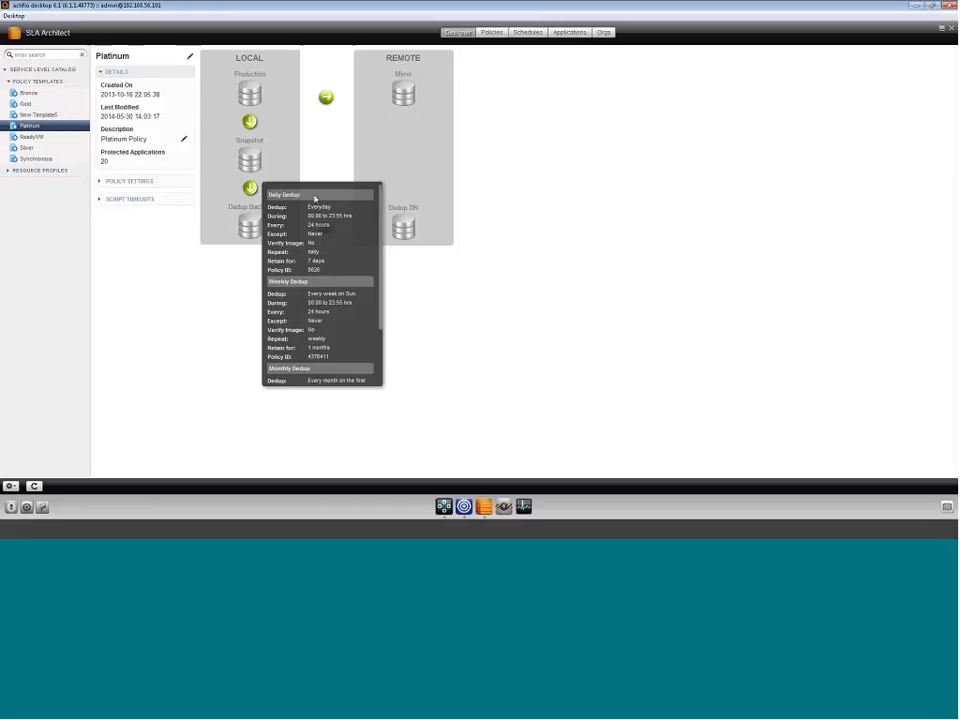
scroll(315, 200, "down", 3)
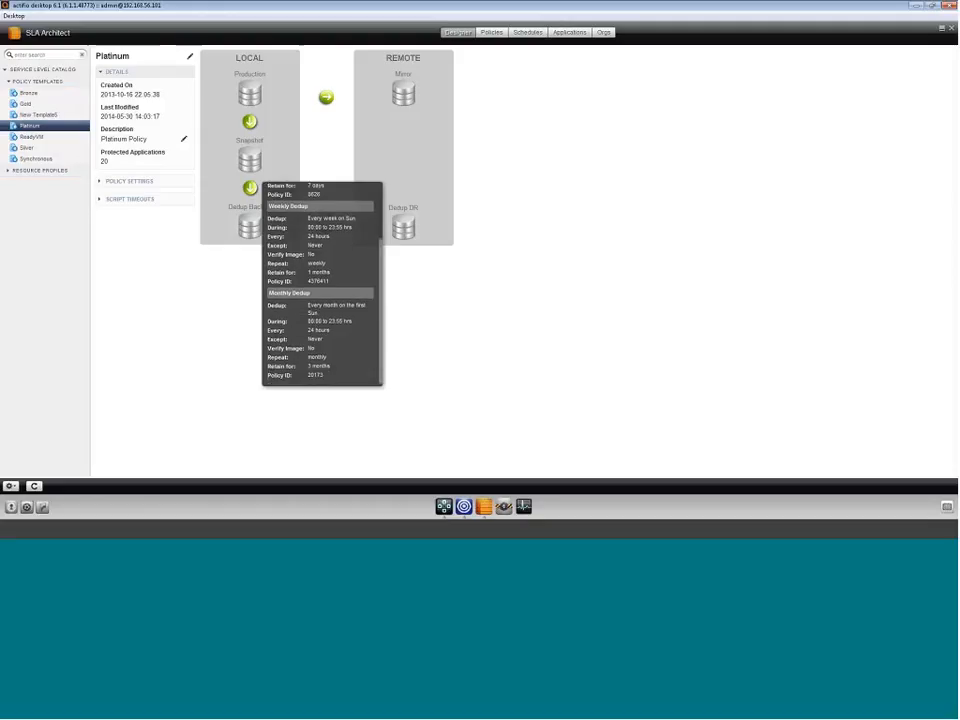
mouse_move(326, 100)
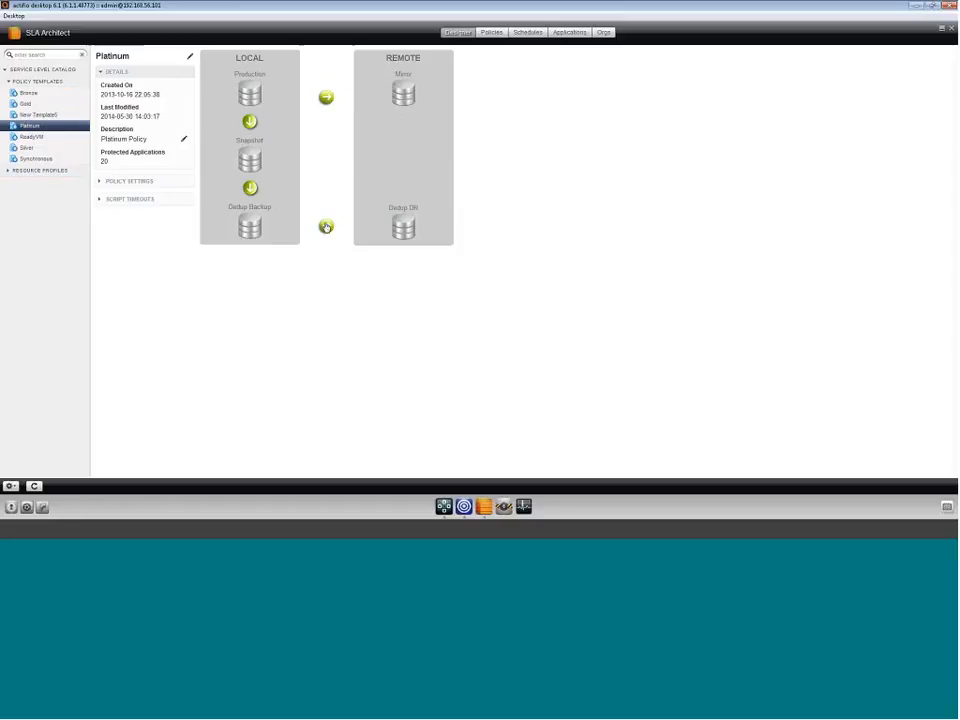
mouse_move(326, 226)
Open Application Manager, collapse the local VMware list and examine the available management actions such as discovering VMs
left_click(497, 495)
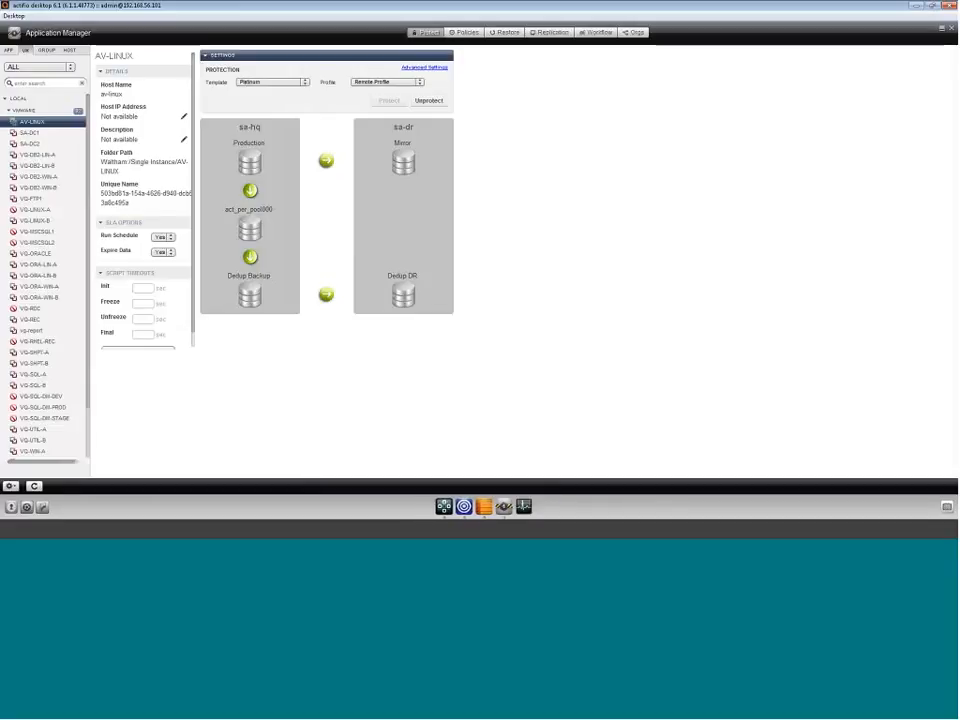
left_click(251, 190)
left_click(54, 111)
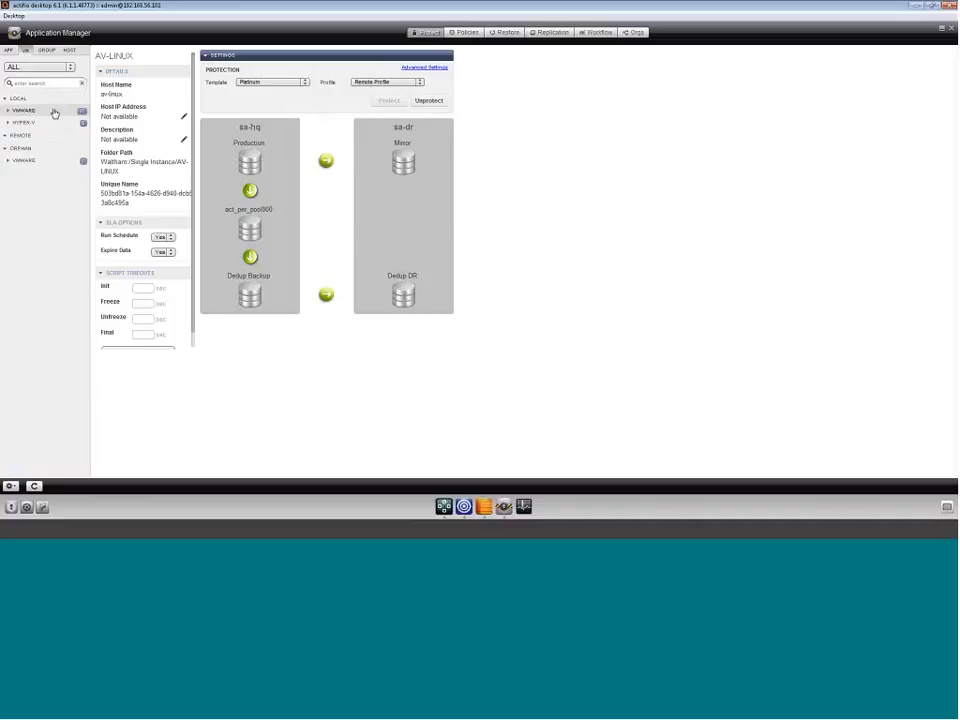
left_click(10, 487)
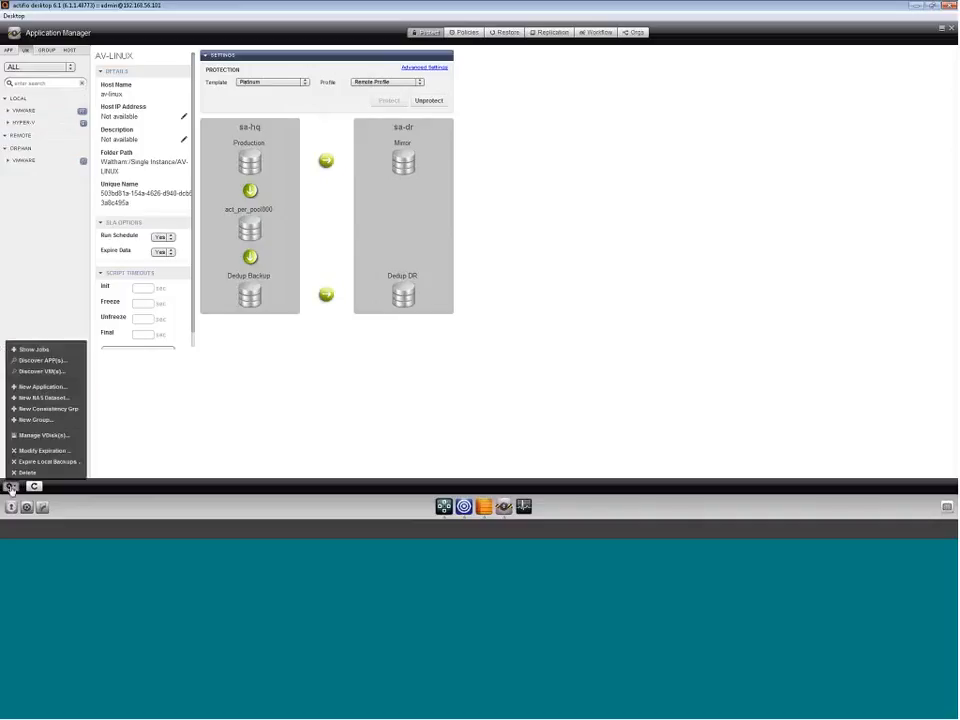
left_click(112, 416)
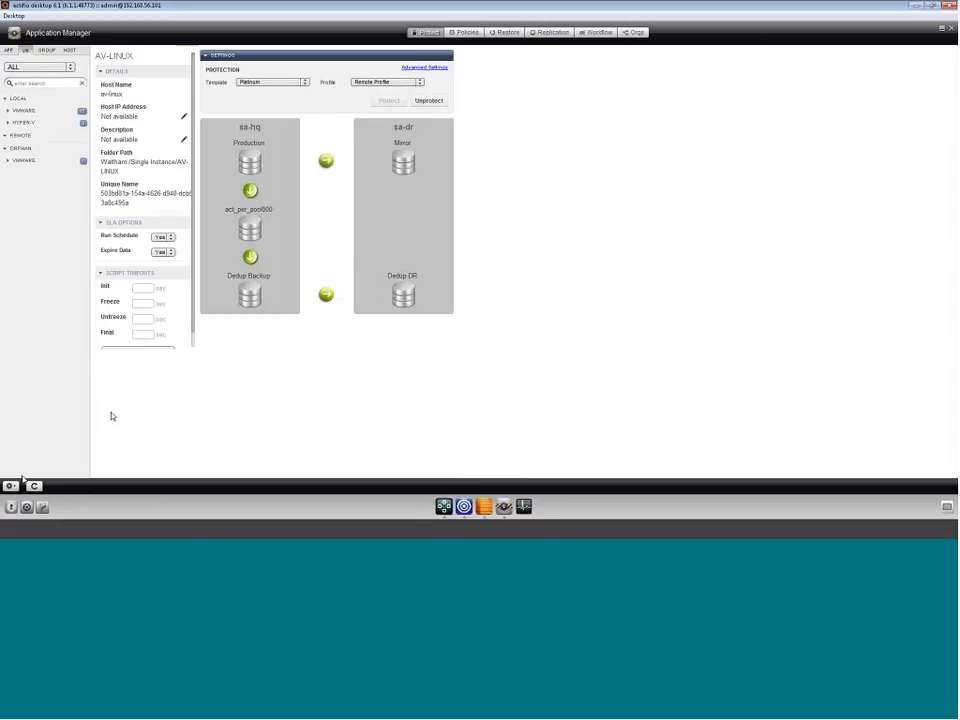
left_click(10, 487)
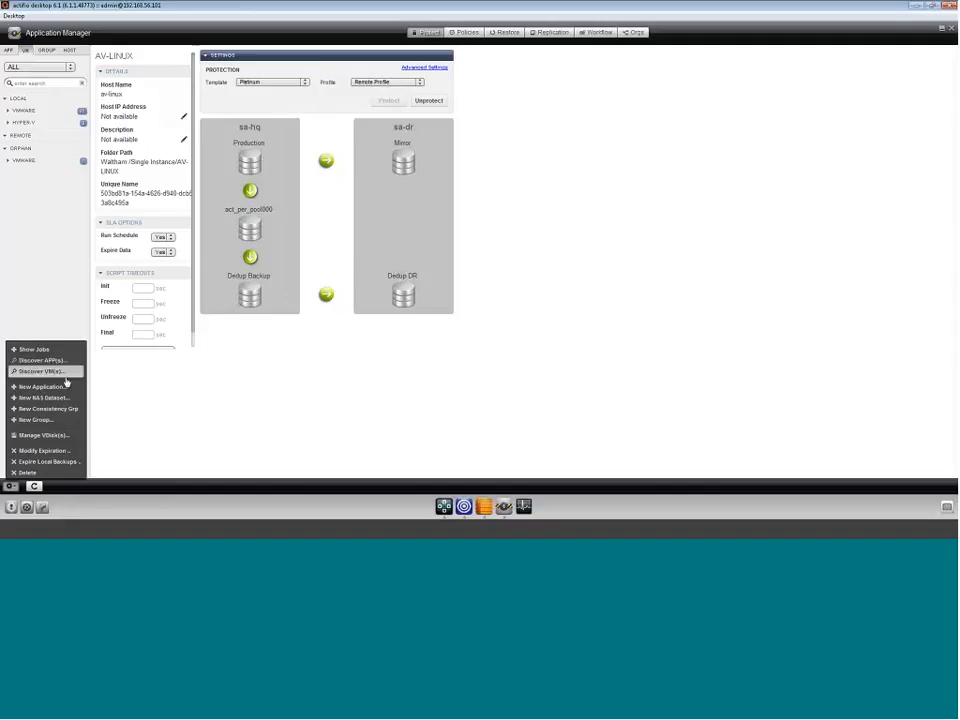
left_click(73, 237)
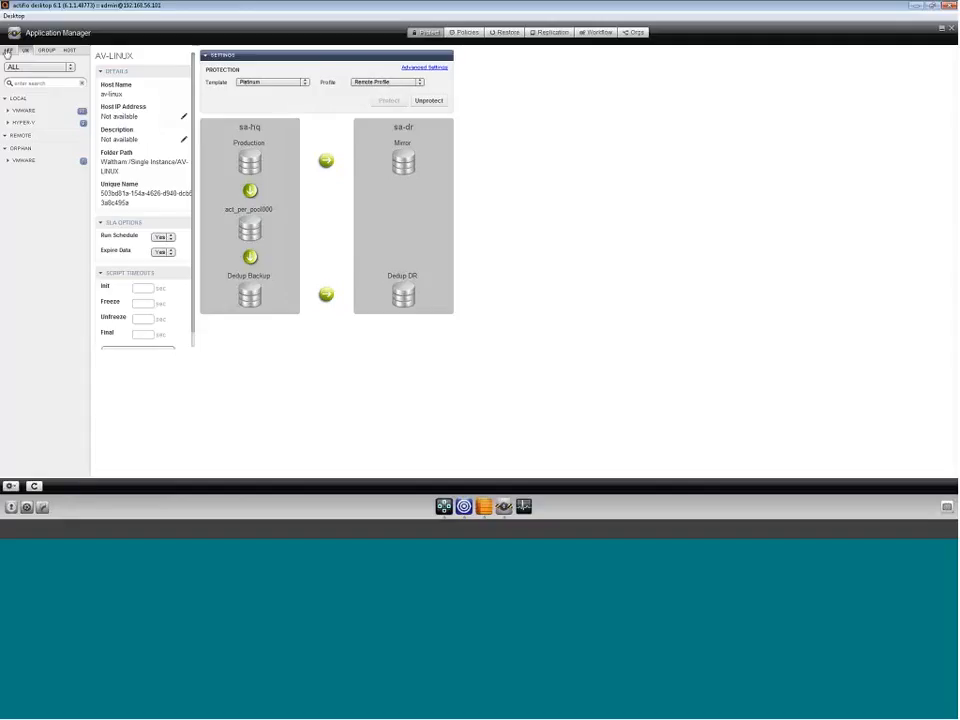
Open the Exchange mailbox database on hq-exchange and examine its snapshot, dedup and replication policies
left_click(8, 50)
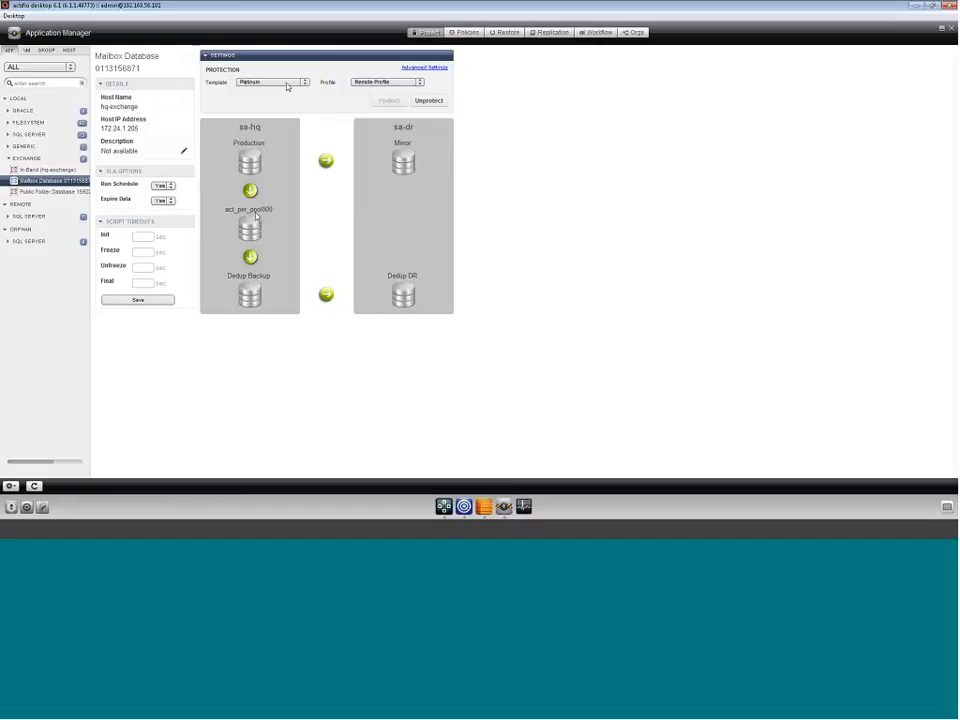
mouse_move(254, 196)
mouse_move(252, 259)
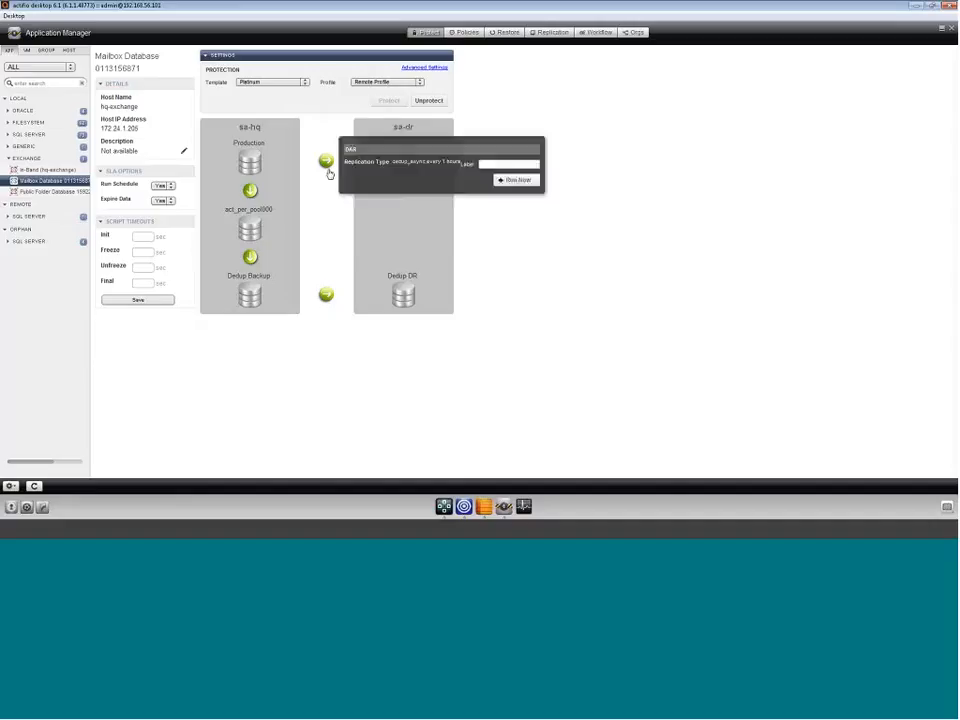
mouse_move(328, 296)
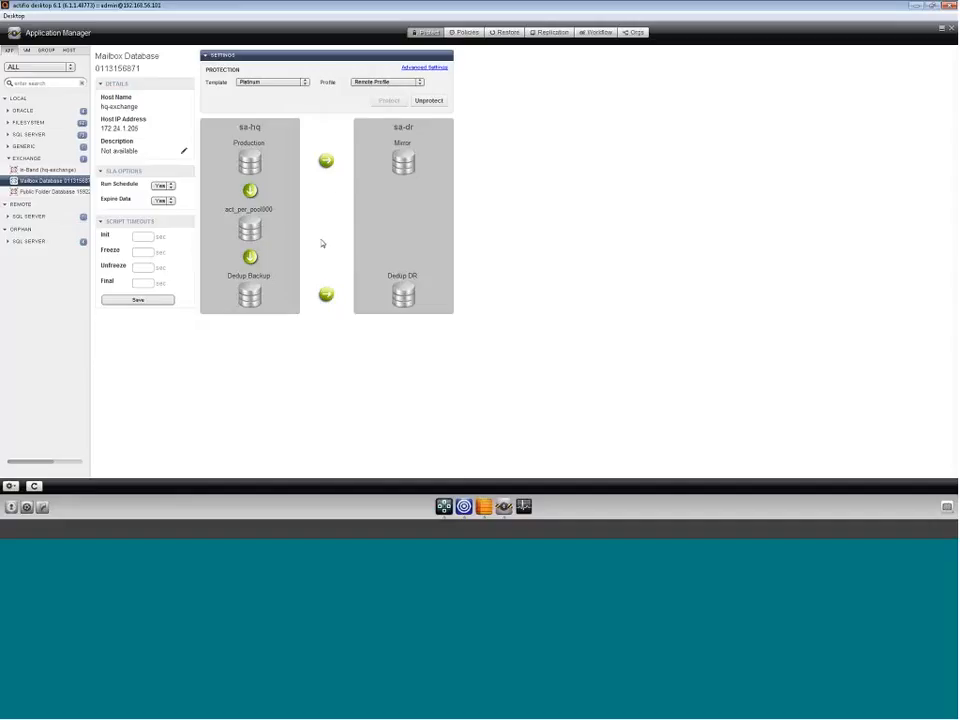
Open the mailbox database's restore view and set the backup period's start date to 2014-11-02
left_click(507, 33)
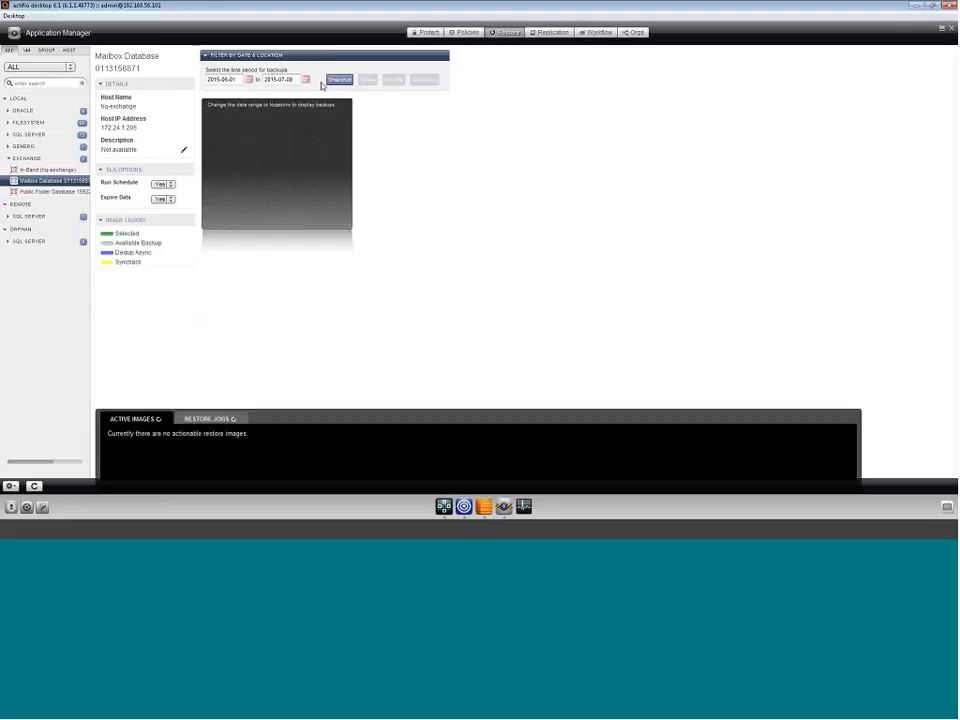
left_click(225, 79)
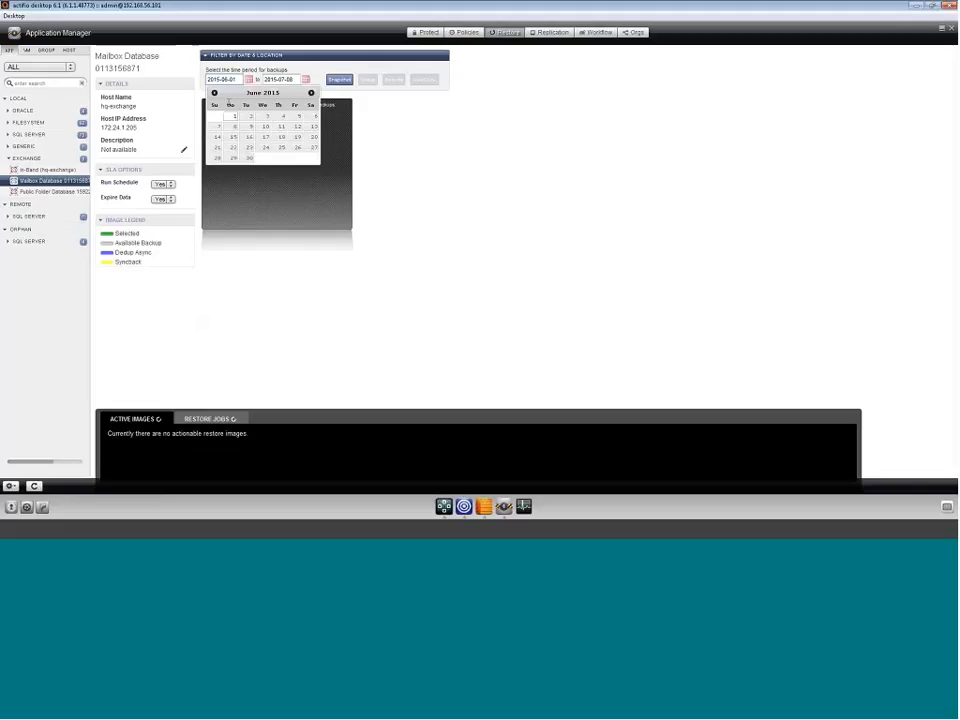
left_click(214, 93)
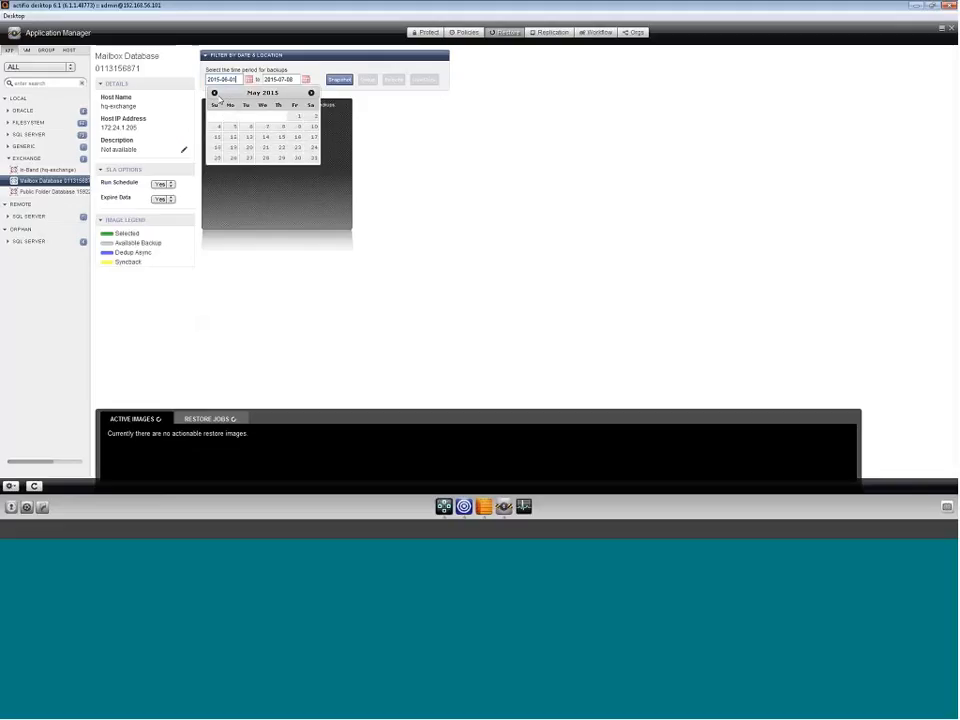
scroll(220, 100, "up", 6)
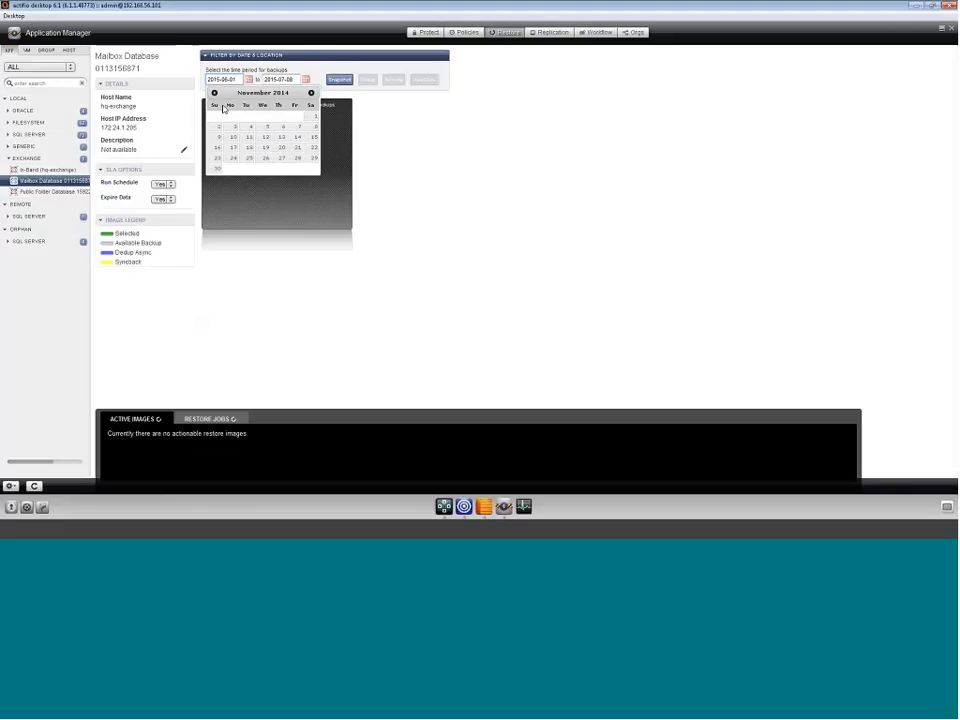
left_click(216, 129)
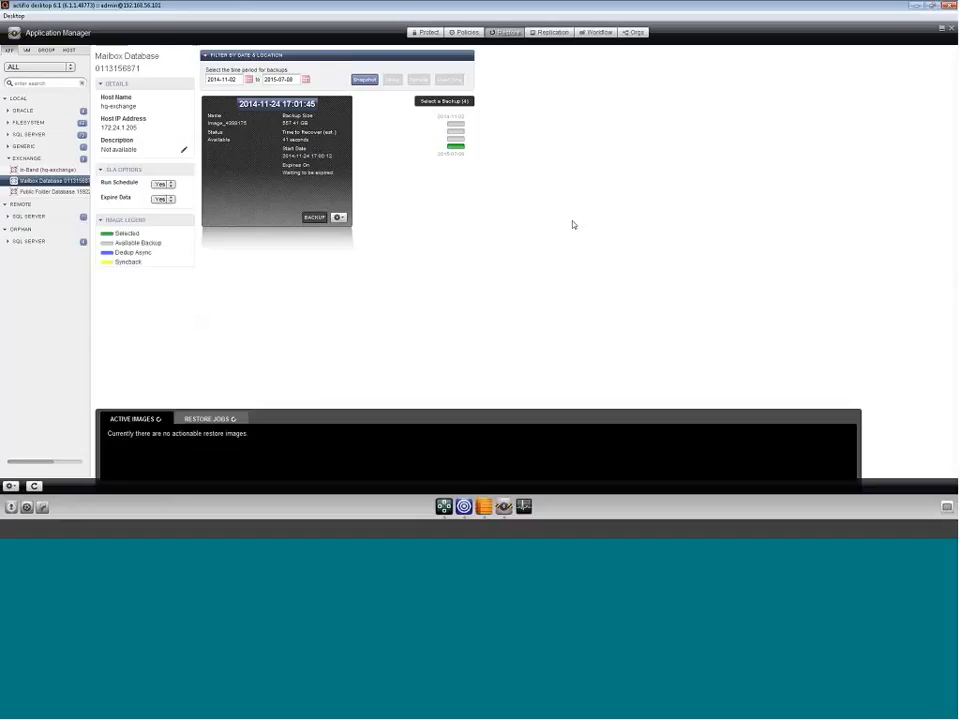
left_click(457, 132)
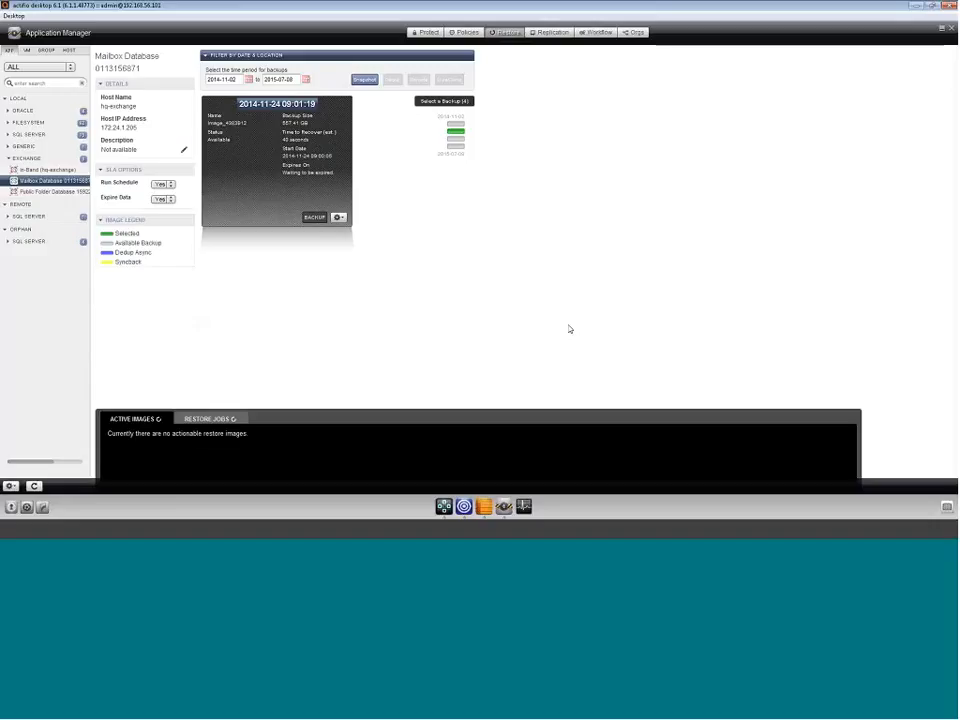
left_click(339, 217)
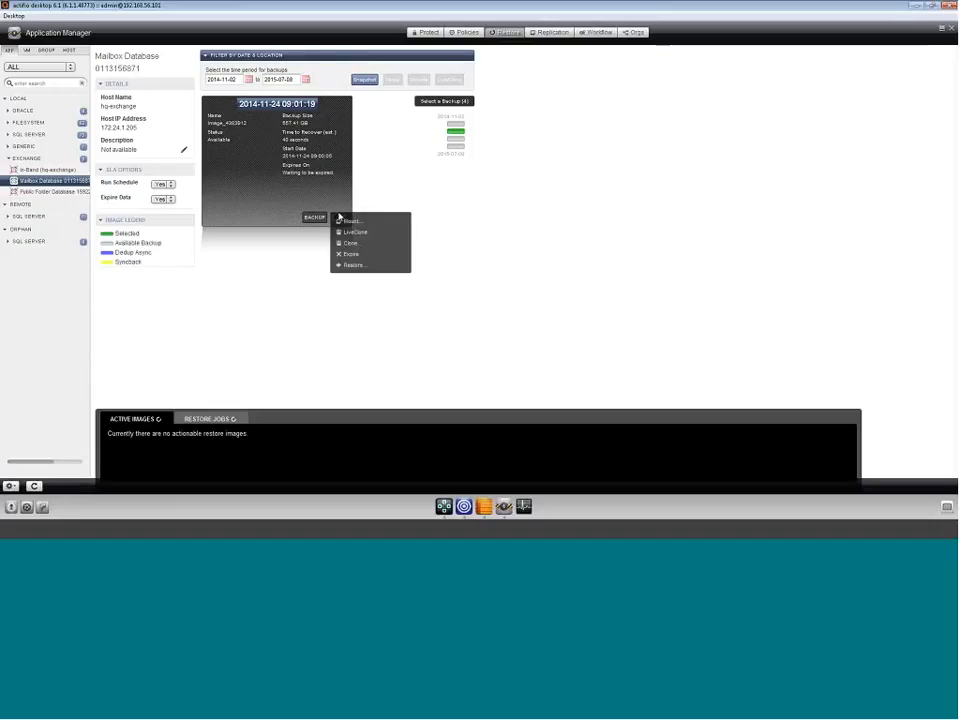
left_click(353, 221)
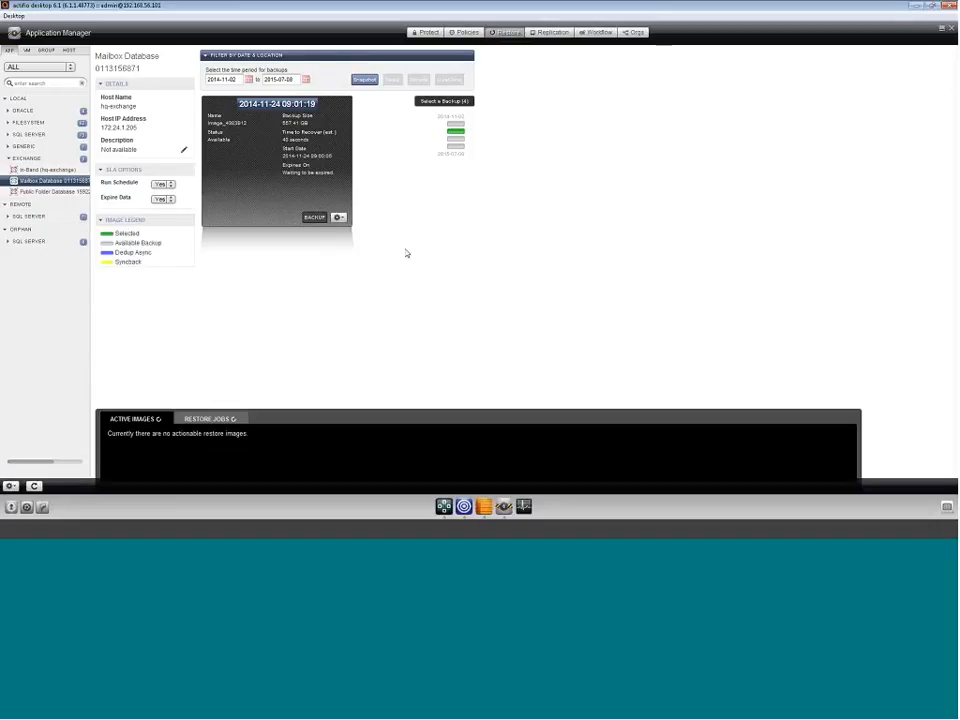
left_click(339, 217)
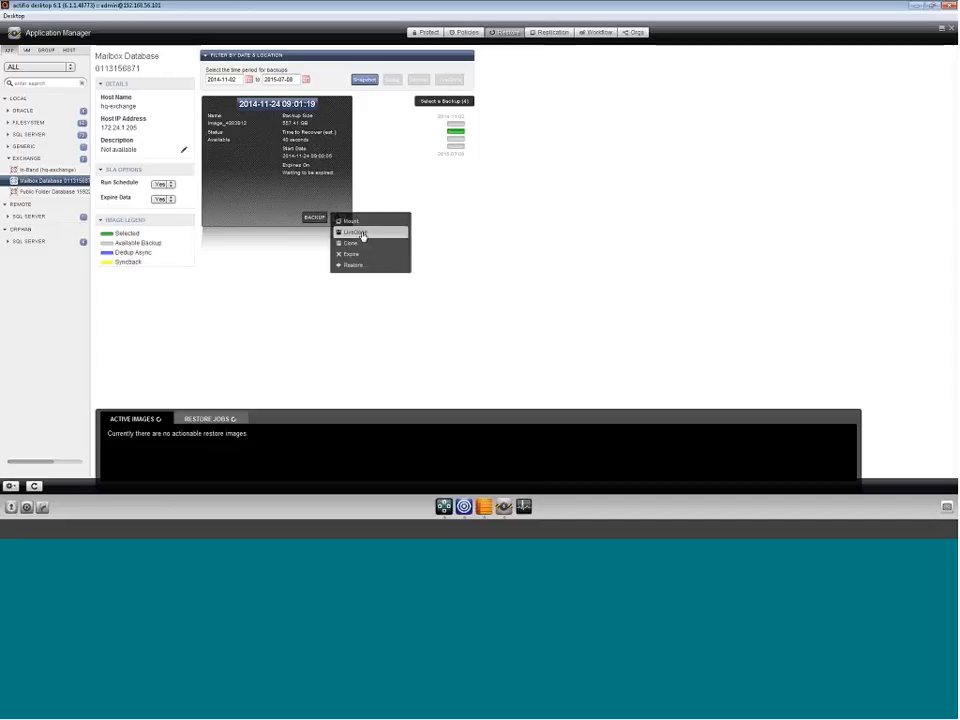
left_click(369, 234)
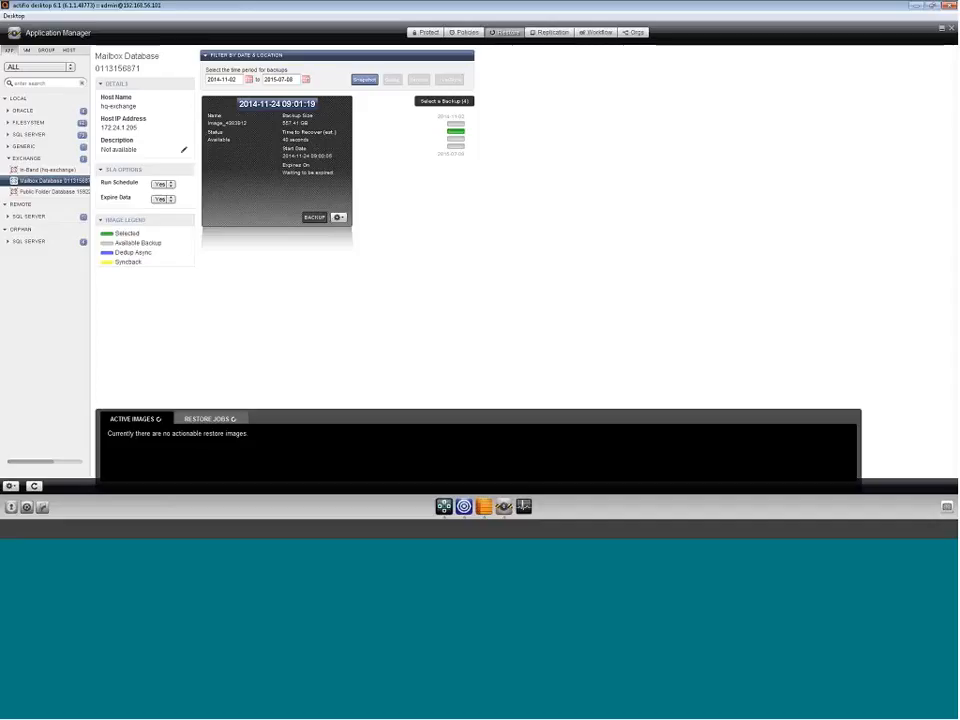
left_click(339, 217)
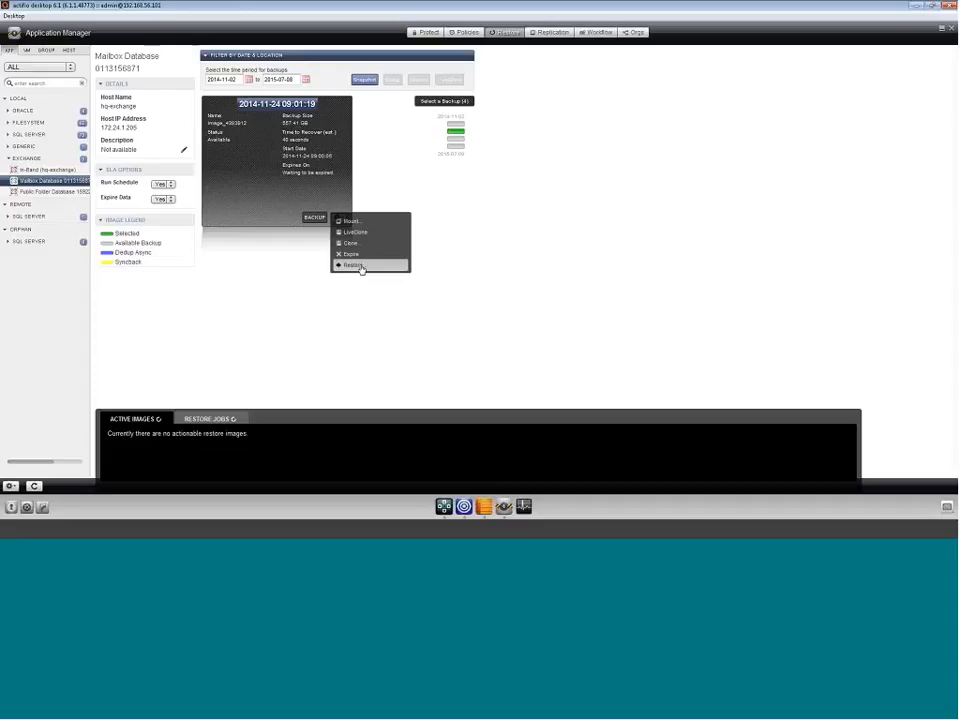
left_click(386, 223)
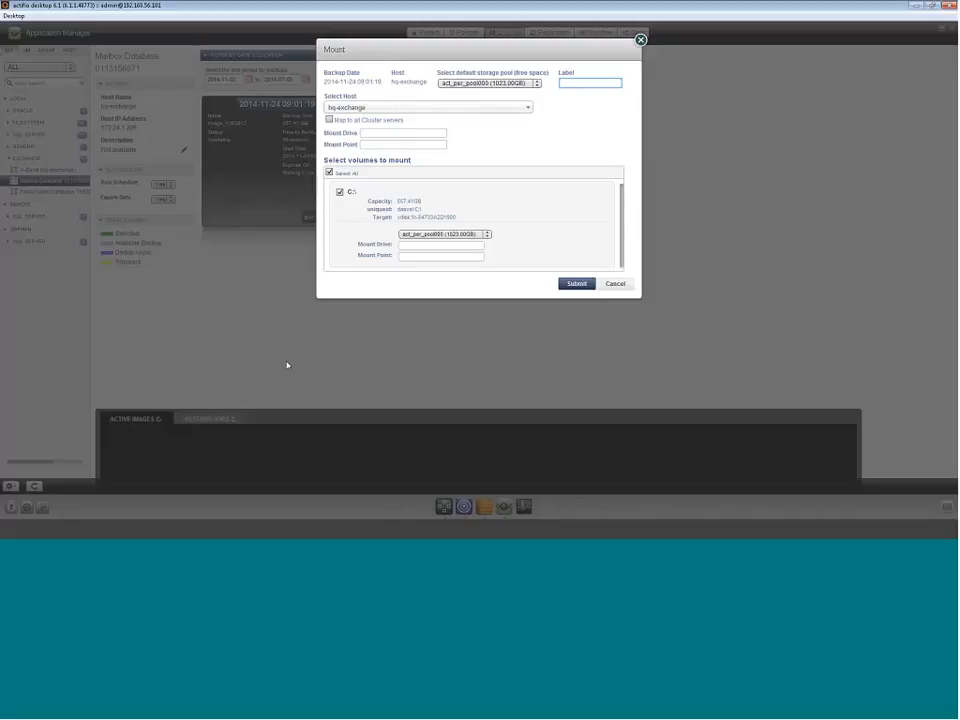
left_click(369, 384)
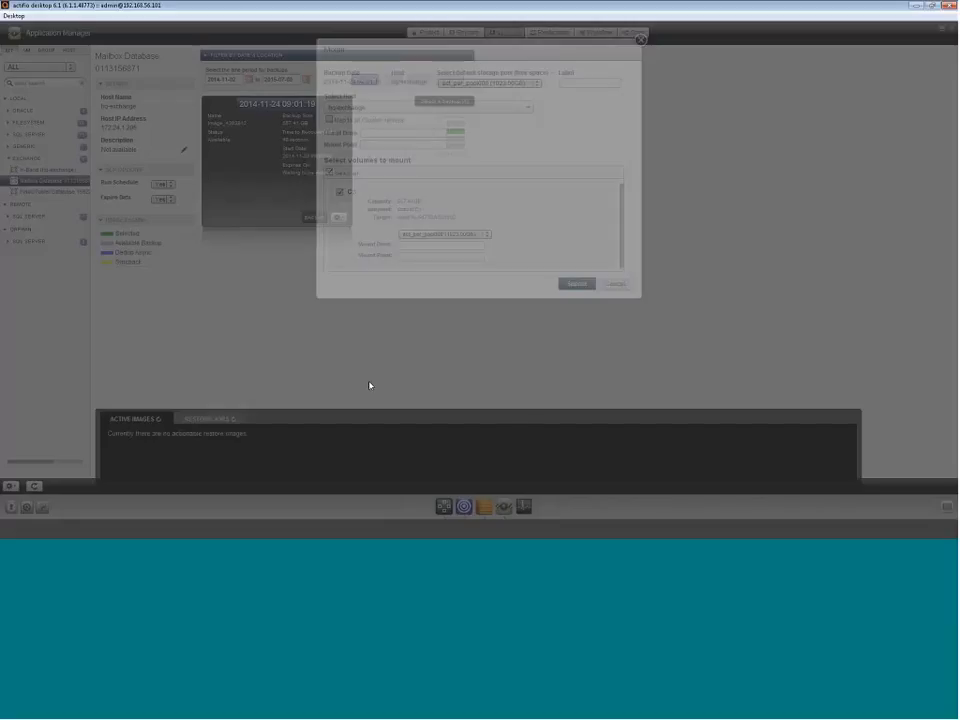
left_click(339, 218)
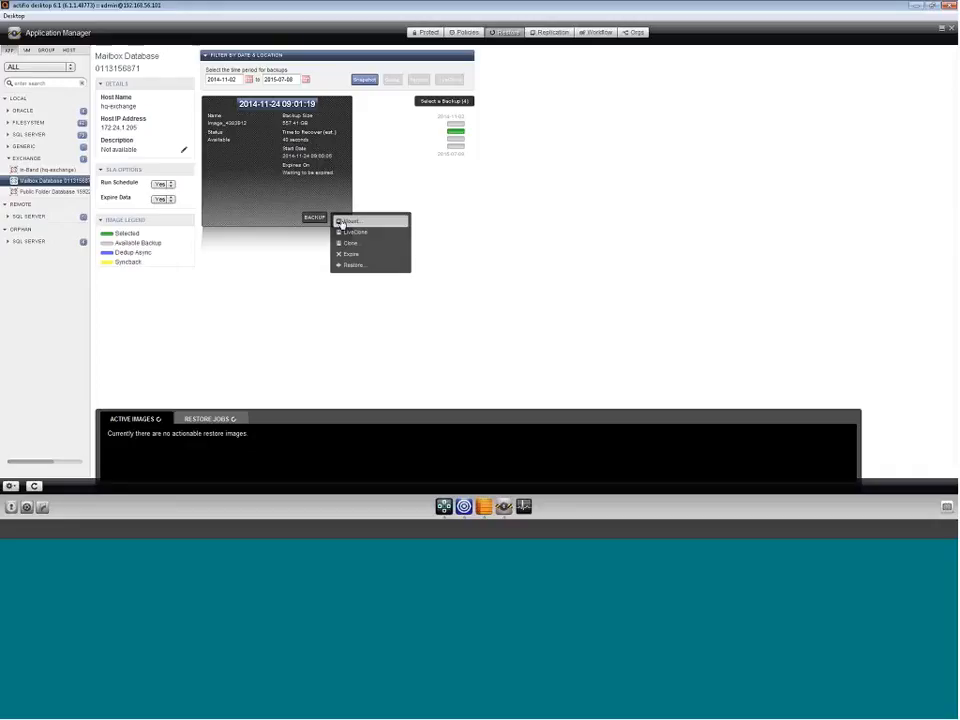
left_click(345, 221)
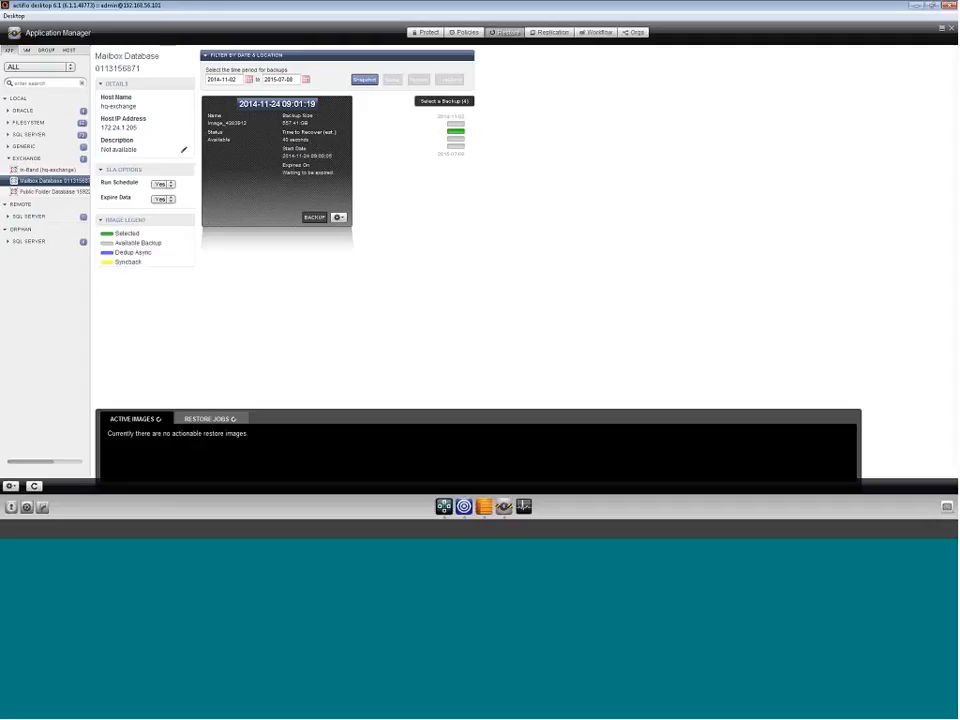
left_click(339, 217)
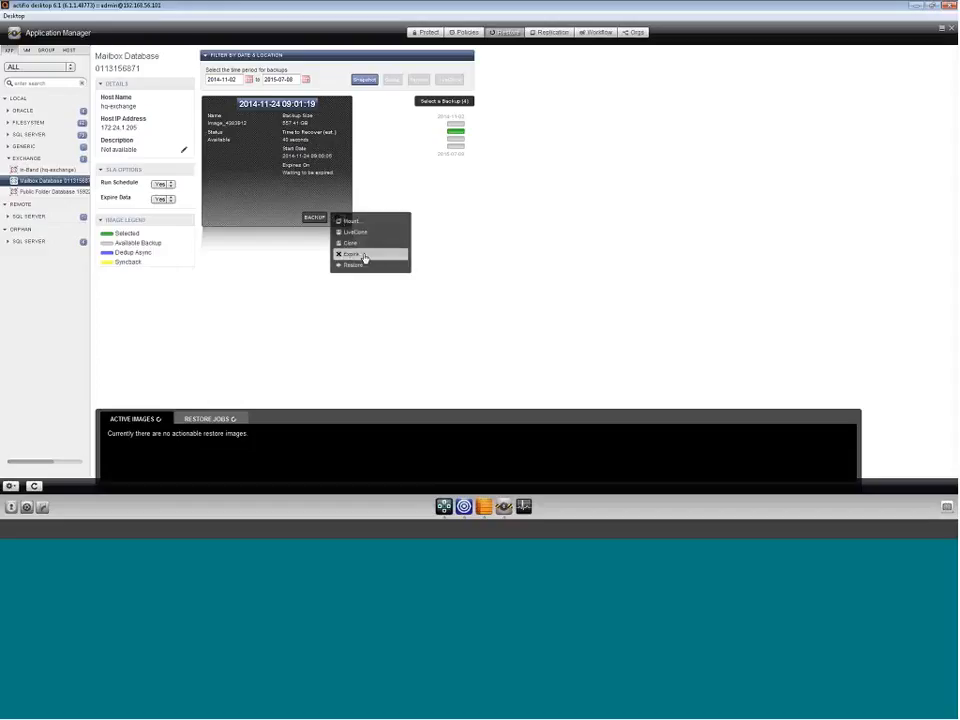
left_click(530, 287)
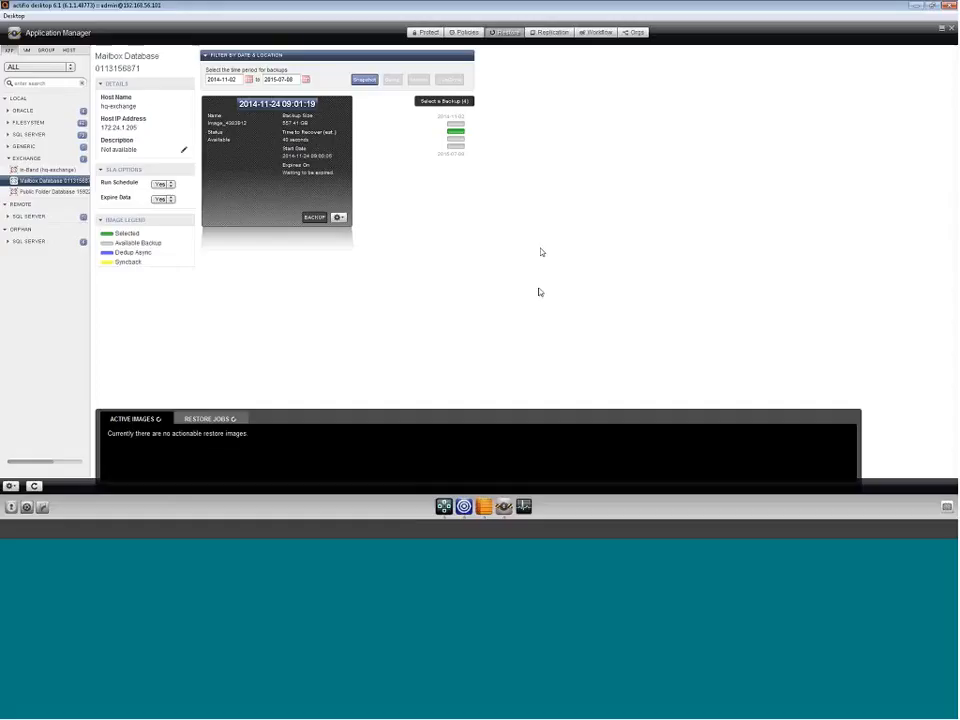
Open System Monitor and filter the jobs to all statuses with custom dates
left_click(524, 500)
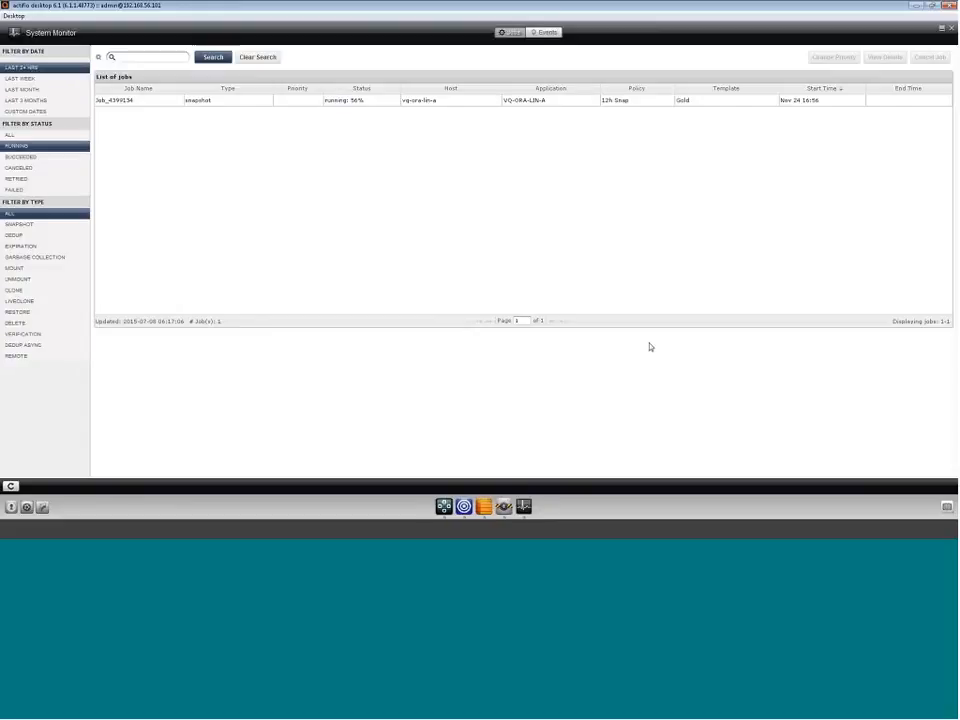
left_click(80, 134)
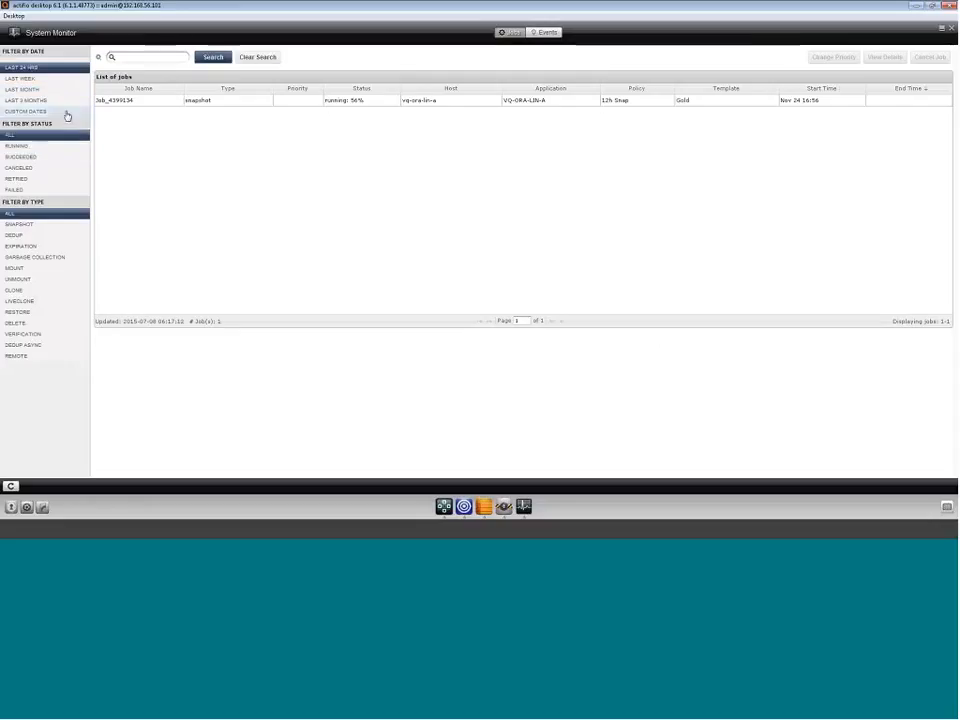
left_click(67, 113)
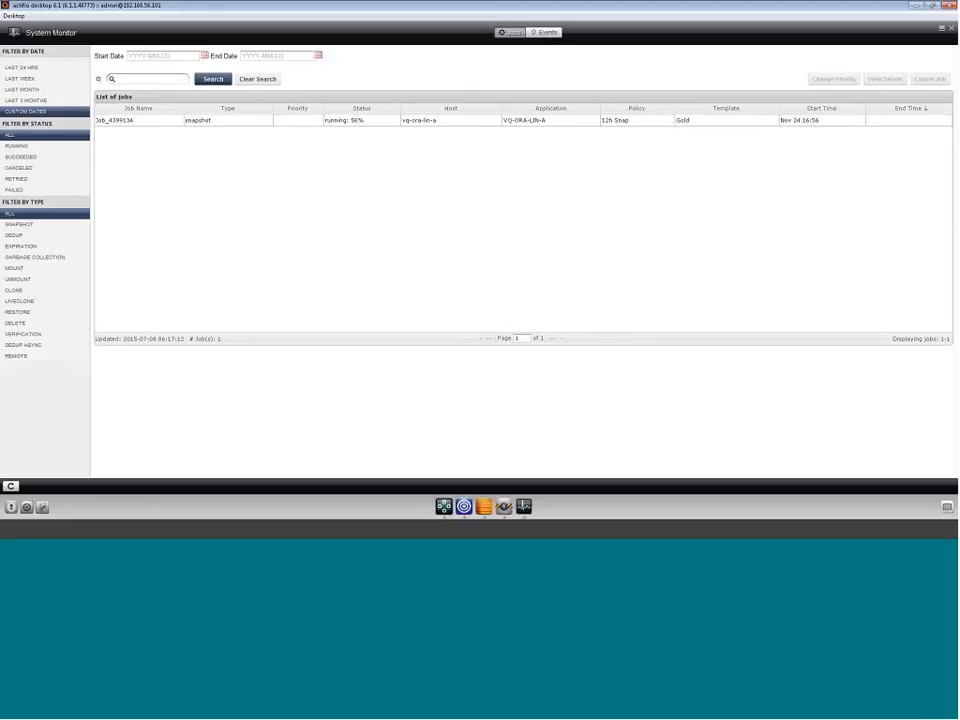
Set the job filter's start date to 2014-11-02 and its end date to 2015-07-08
left_click(160, 55)
left_click(136, 69)
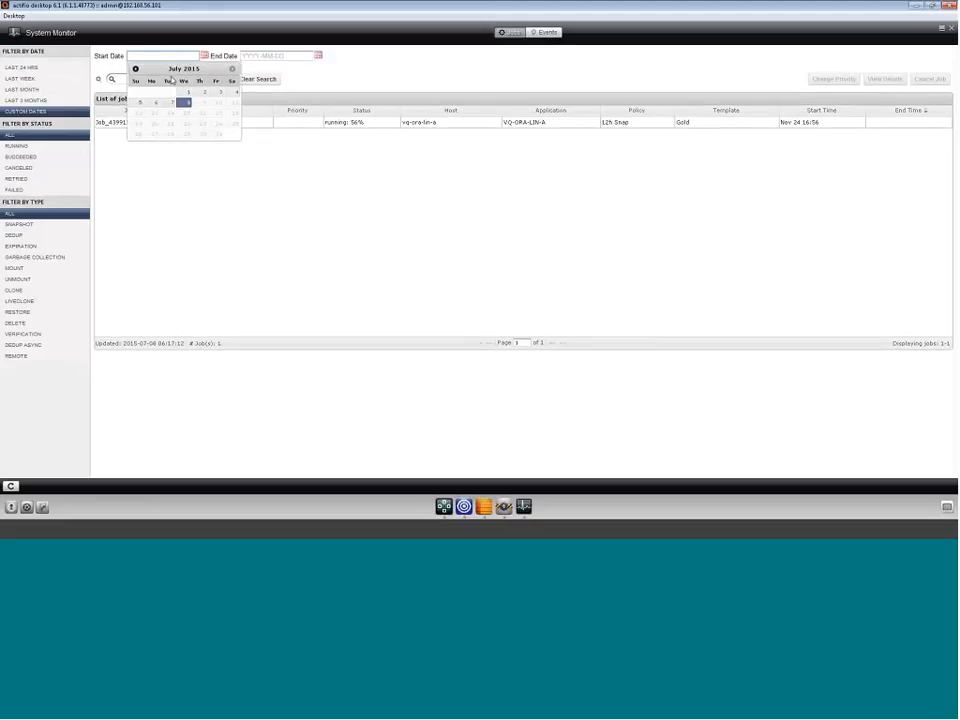
left_click(136, 69)
left_click(136, 69)
left_click(136, 69)
left_click(136, 69)
left_click(136, 69)
left_click(136, 69)
left_click(136, 69)
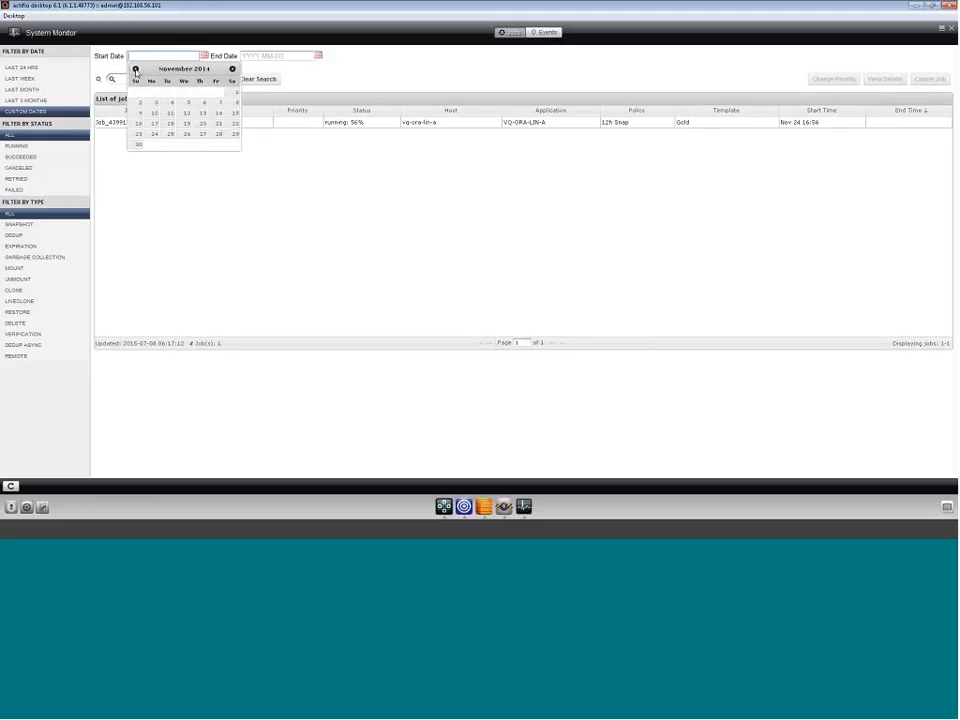
left_click(140, 102)
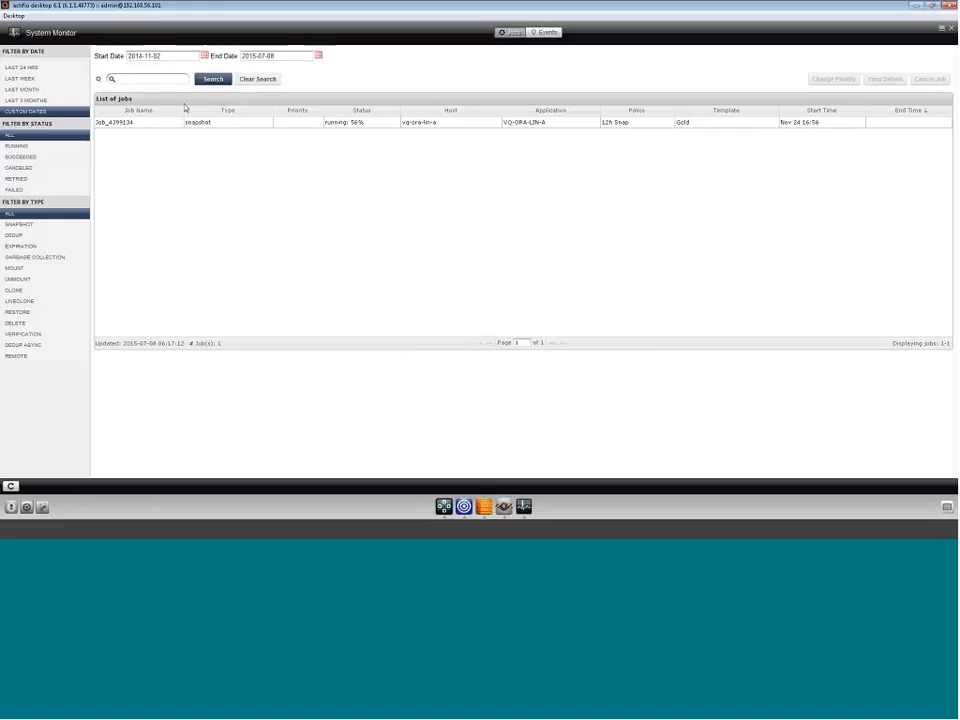
left_click(271, 79)
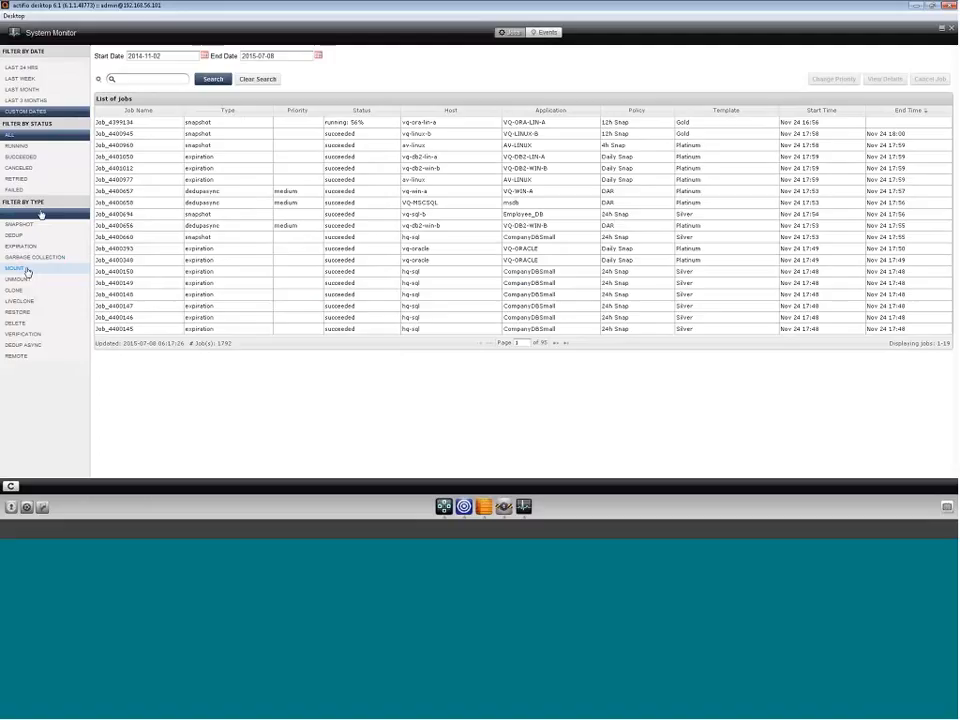
Examine the retried and failed jobs, and set the status filter back to all
left_click(33, 180)
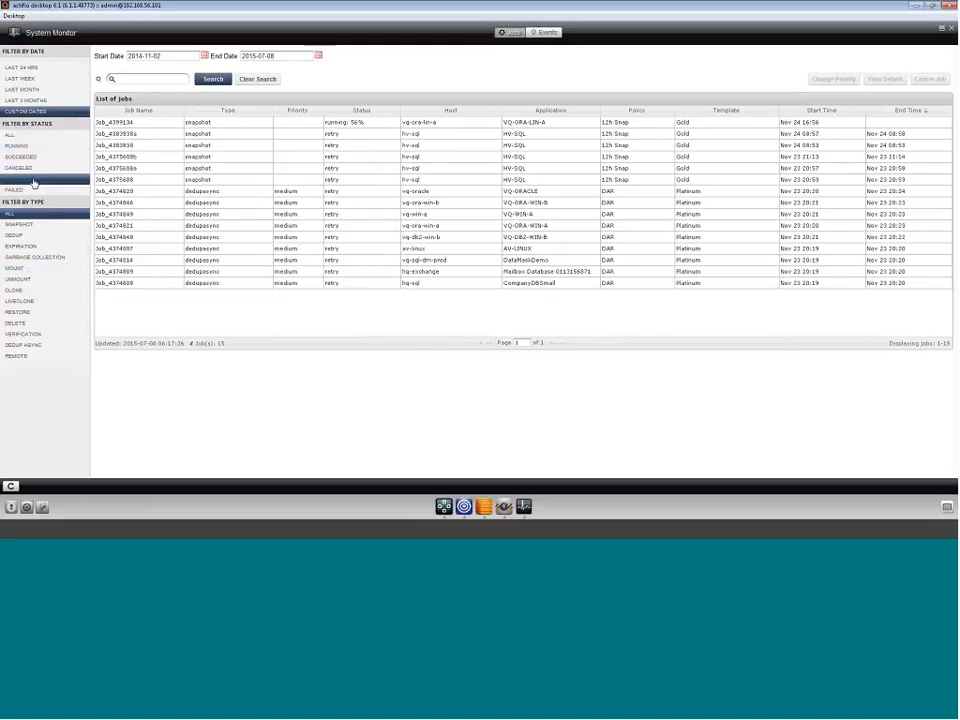
left_click(34, 189)
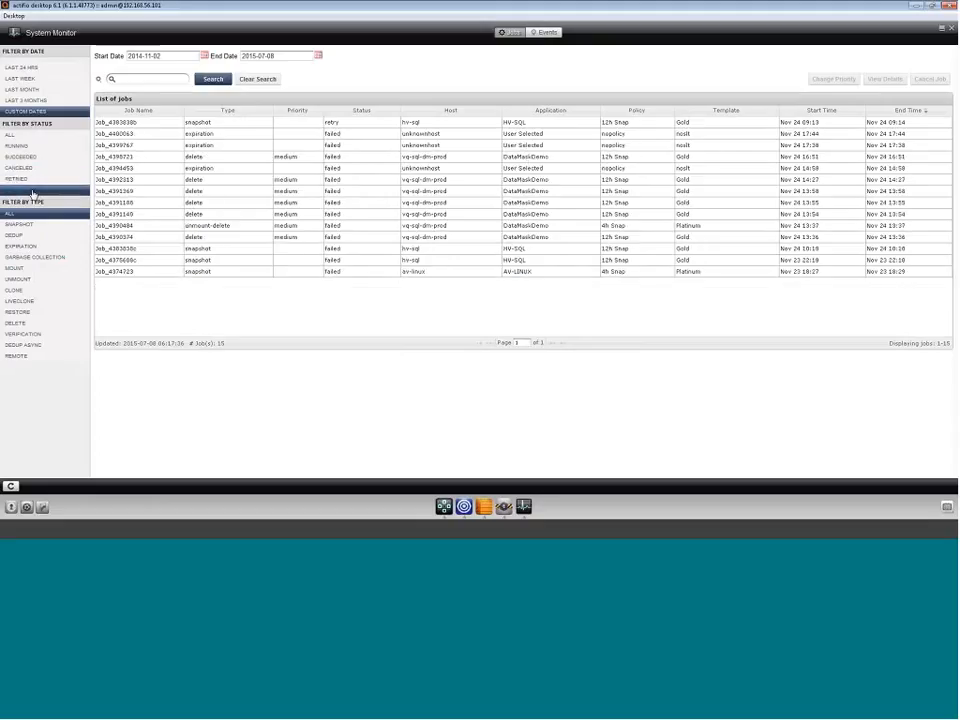
left_click(25, 135)
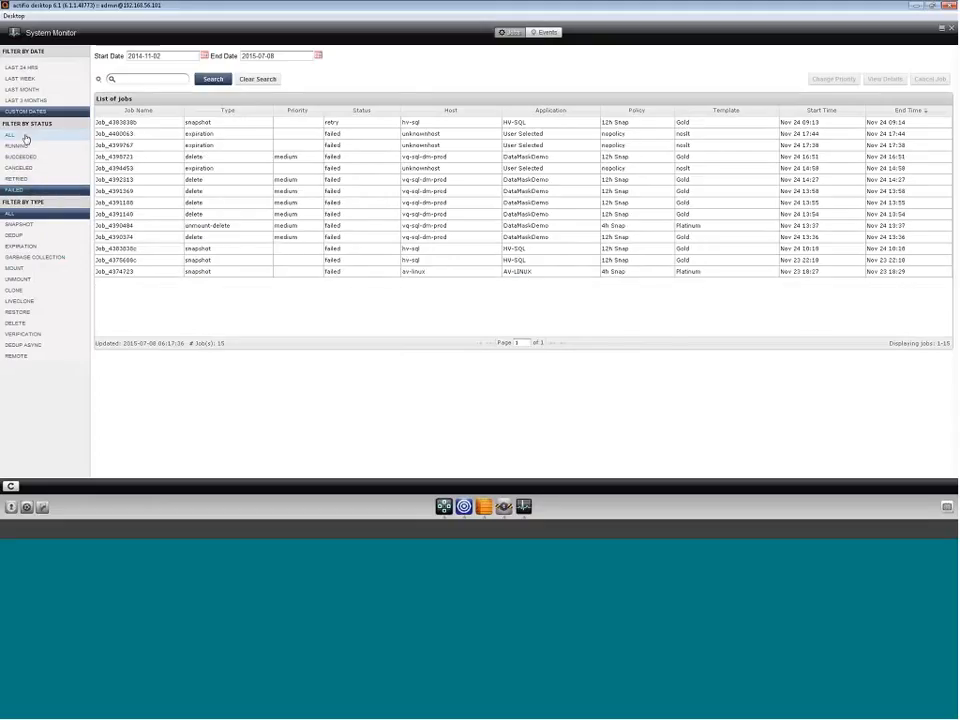
Examine the mount and unmount jobs, and set the type filter back to all
left_click(38, 268)
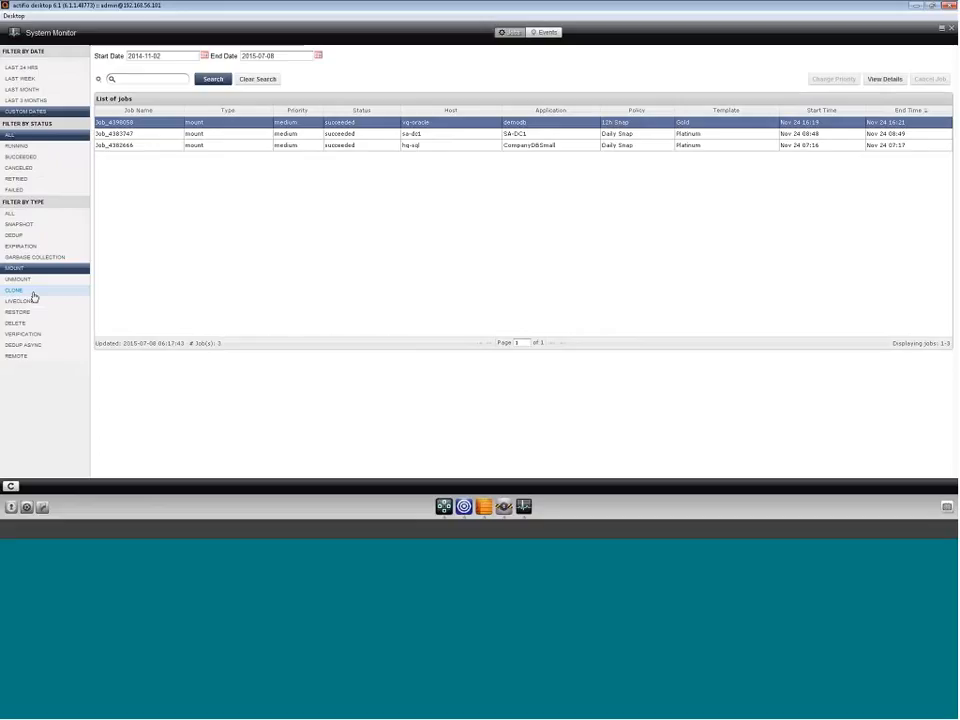
left_click(40, 279)
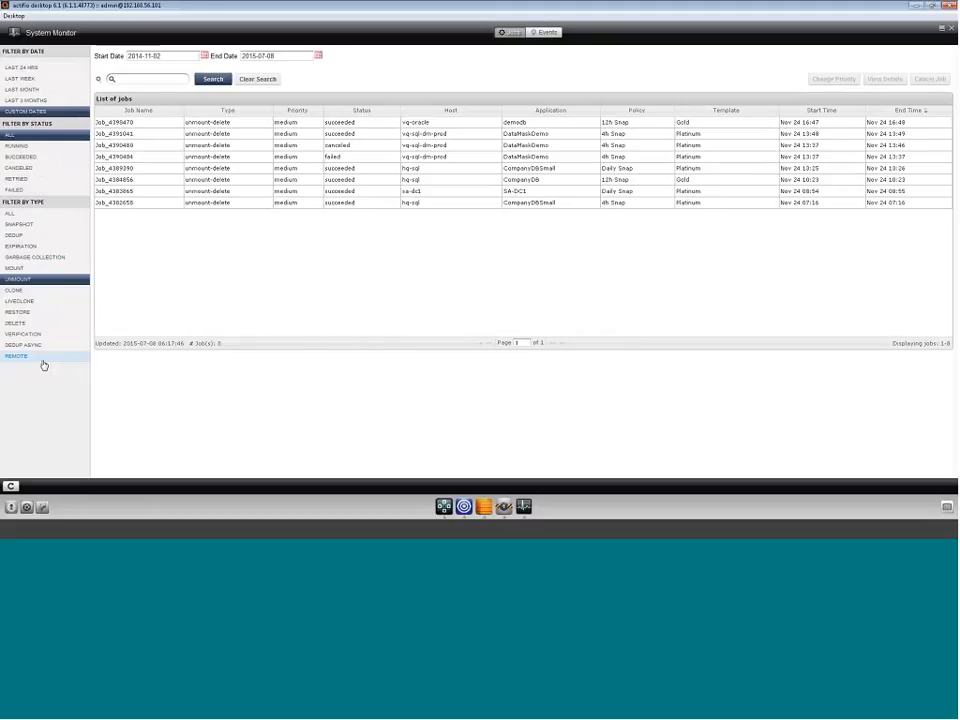
left_click(12, 213)
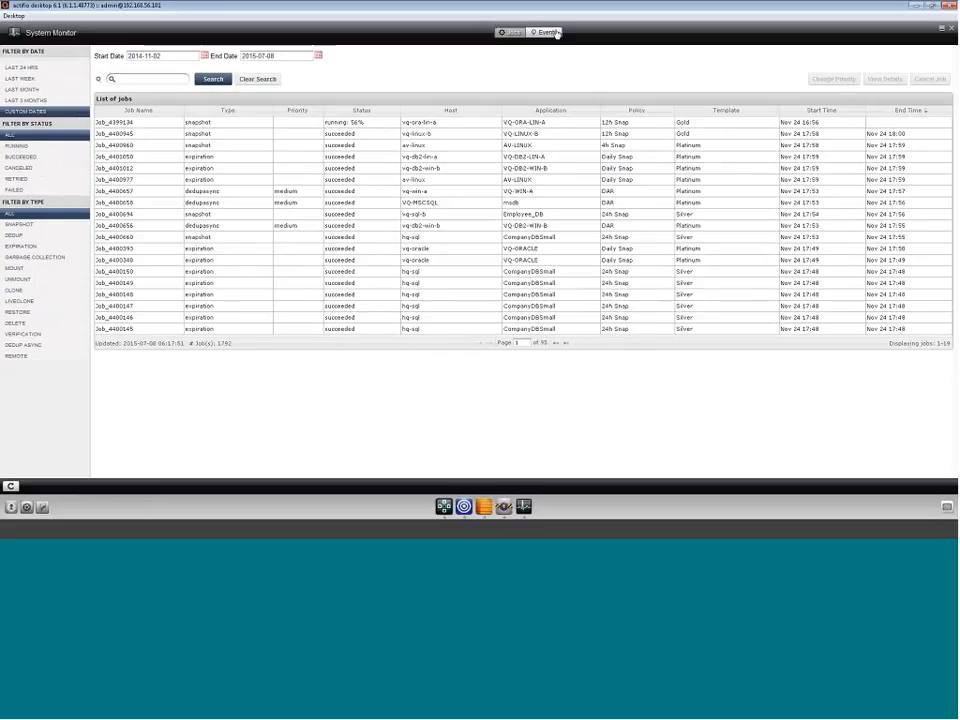
Open the system events list and filter it to all event types with custom dates
left_click(547, 32)
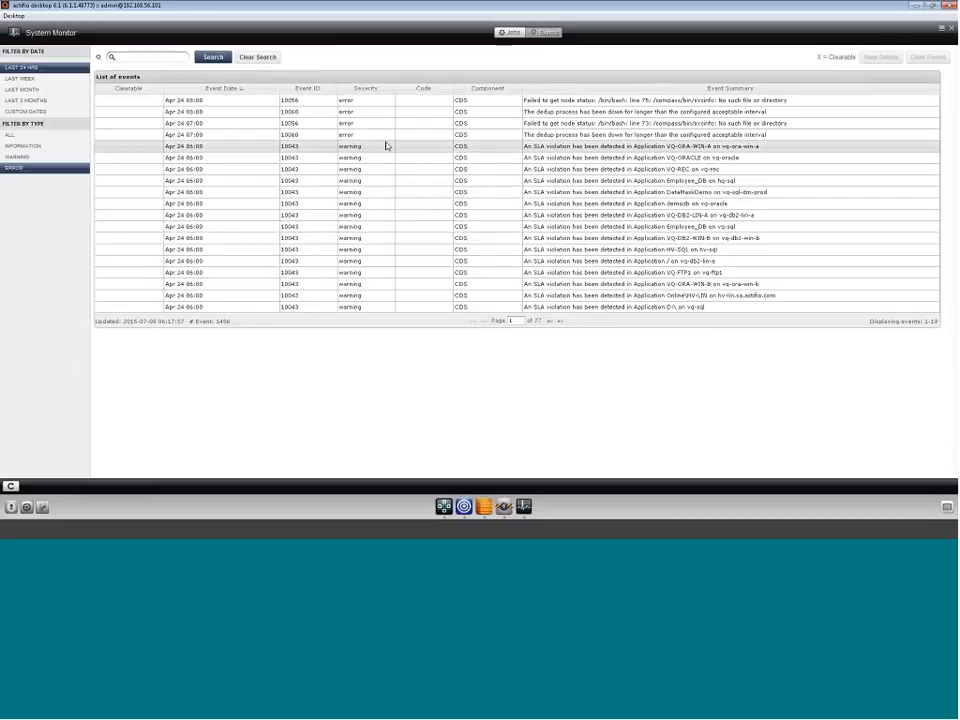
left_click(22, 134)
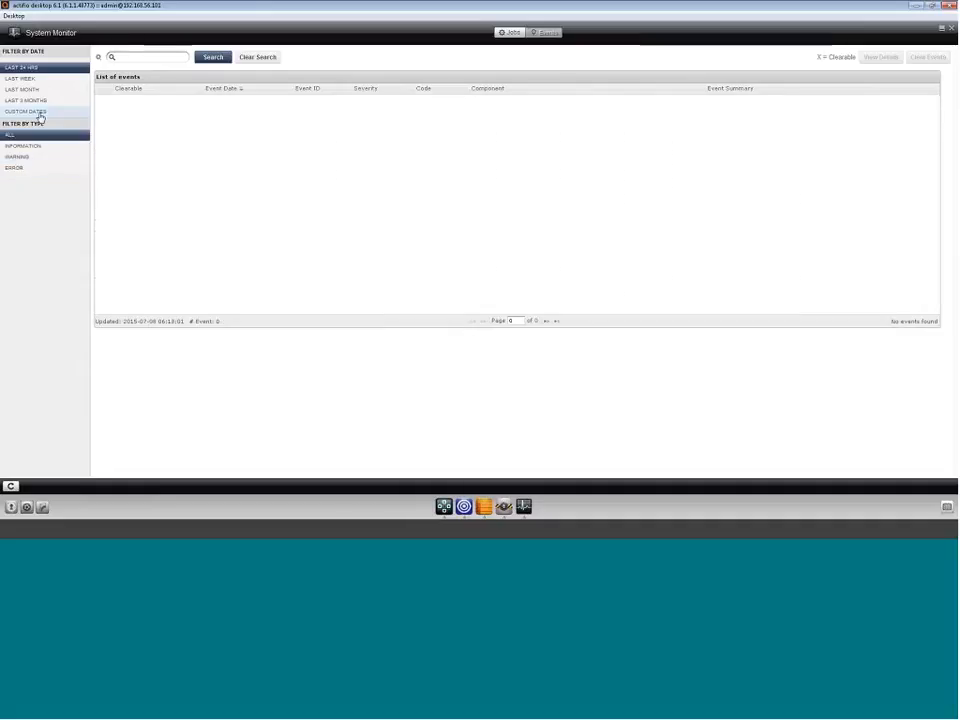
left_click(40, 115)
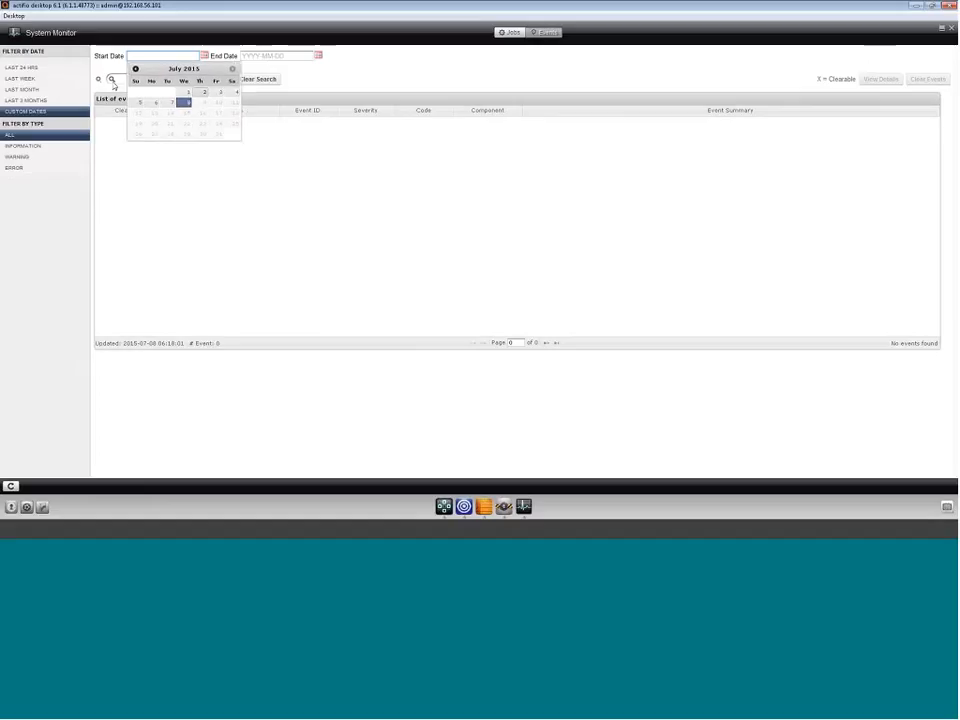
Set the event filter's start date to 2014-11-02 and its end date to 2015-07-08
left_click(135, 68)
left_click(135, 68)
left_click(135, 68)
left_click(135, 68)
left_click(135, 68)
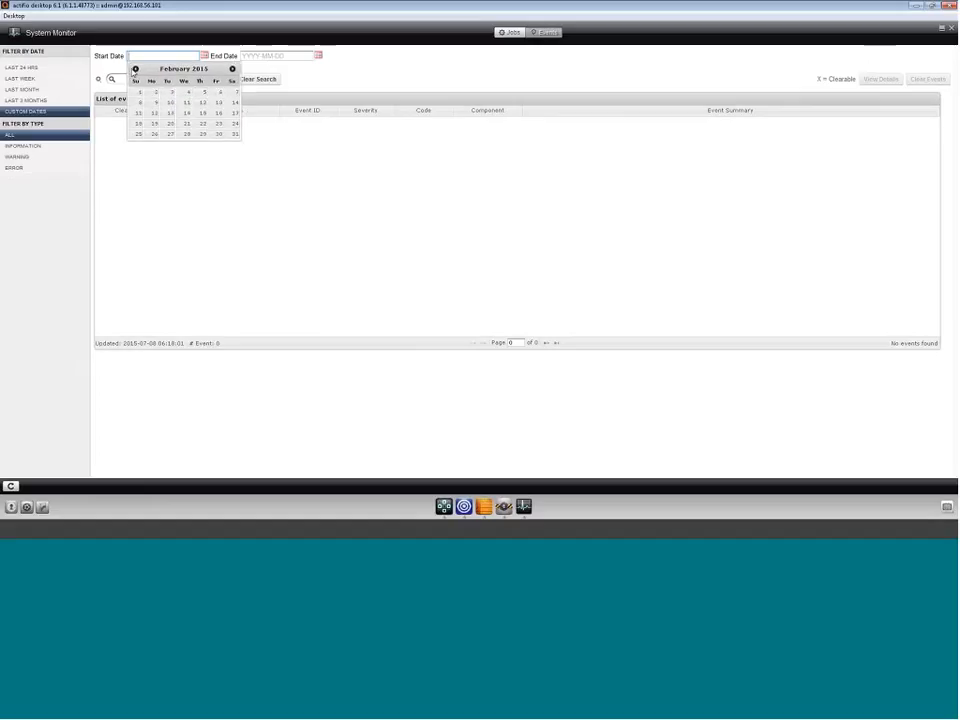
left_click(135, 69)
left_click(135, 69)
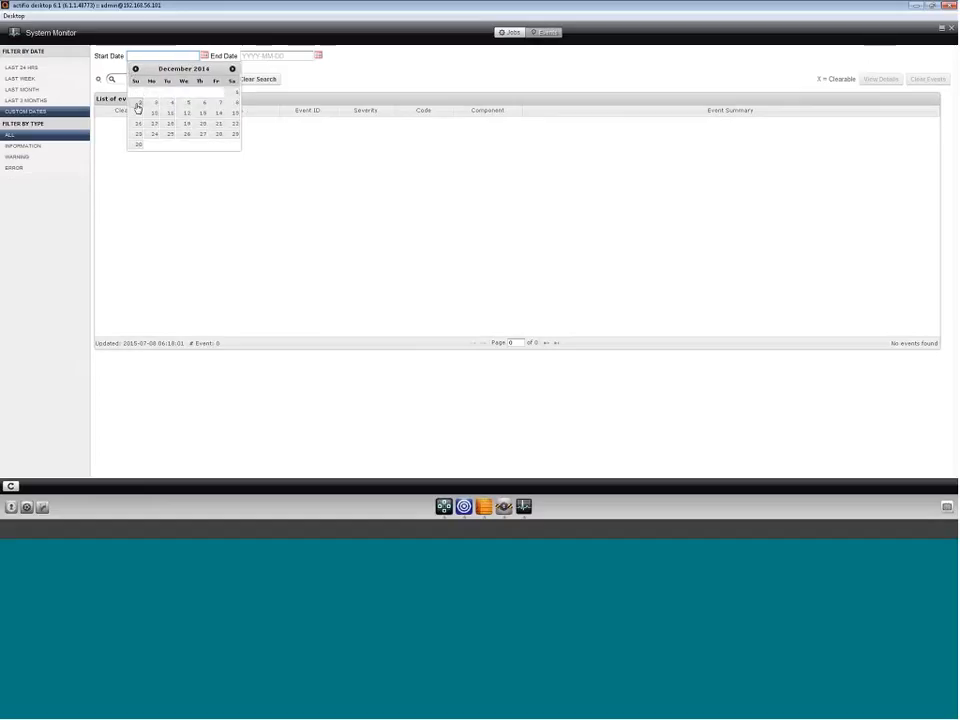
left_click(138, 104)
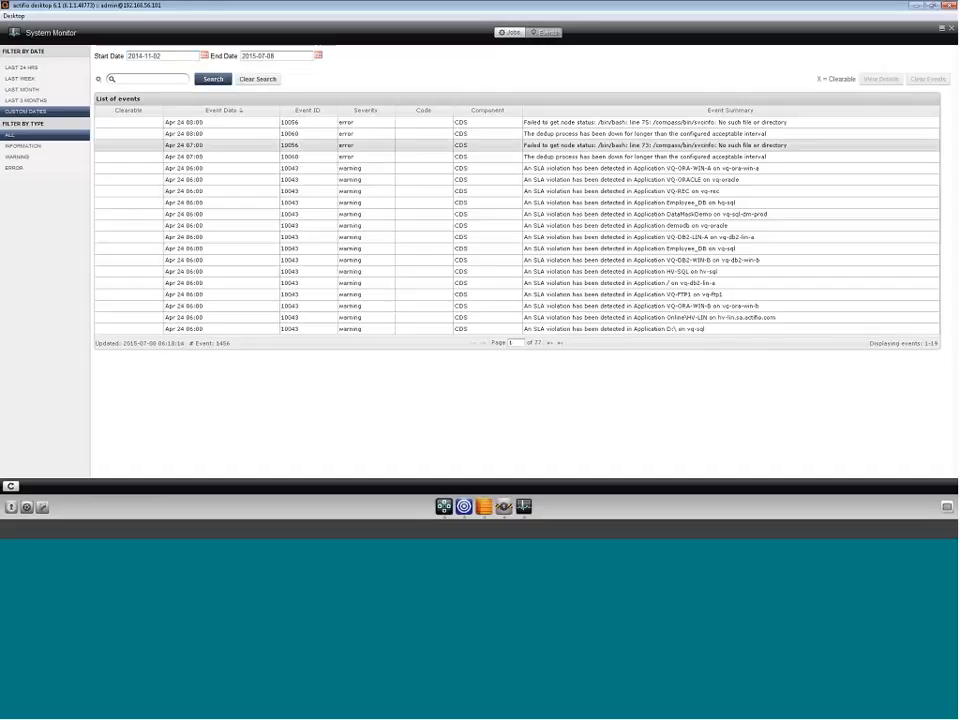
Examine the events by type, filtering for information, warning and error in turn
left_click(30, 146)
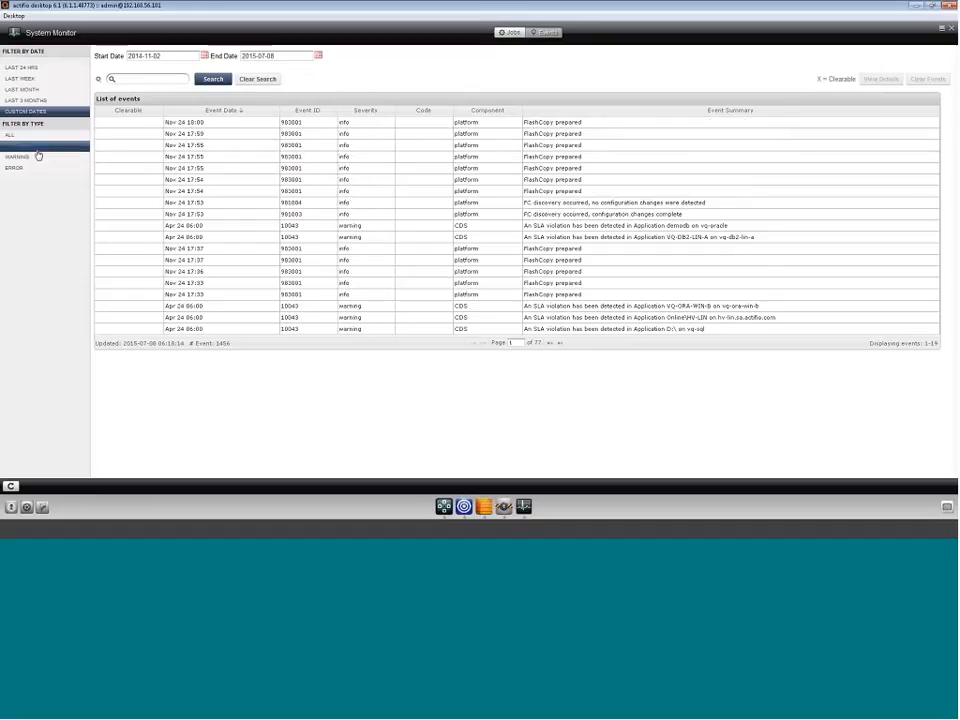
left_click(36, 157)
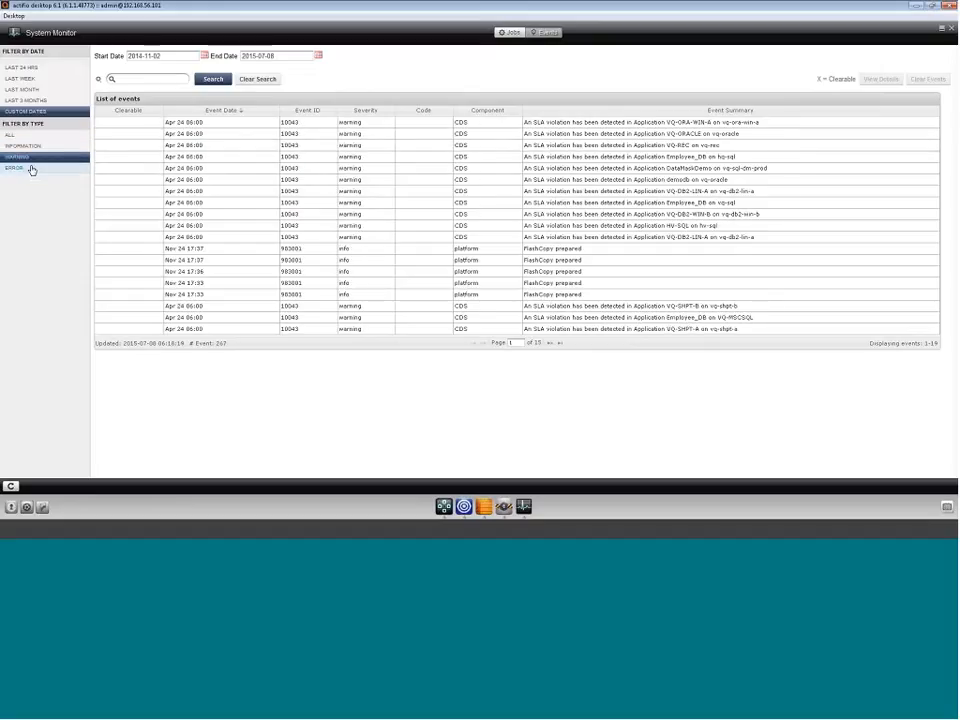
left_click(31, 168)
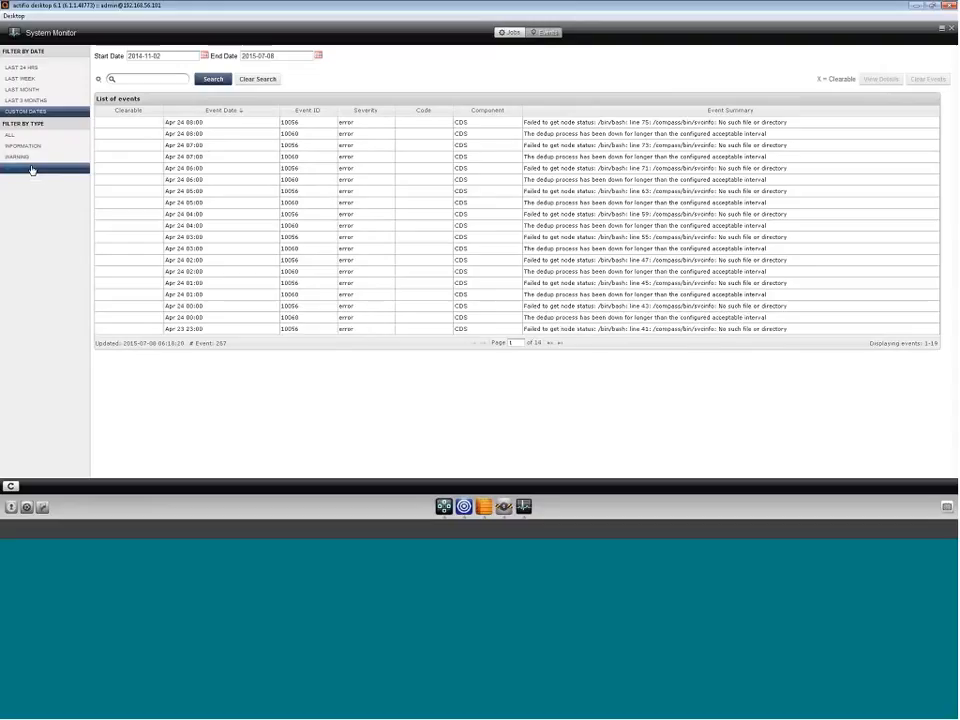
Return to the list of jobs and open the Dashboard
left_click(510, 32)
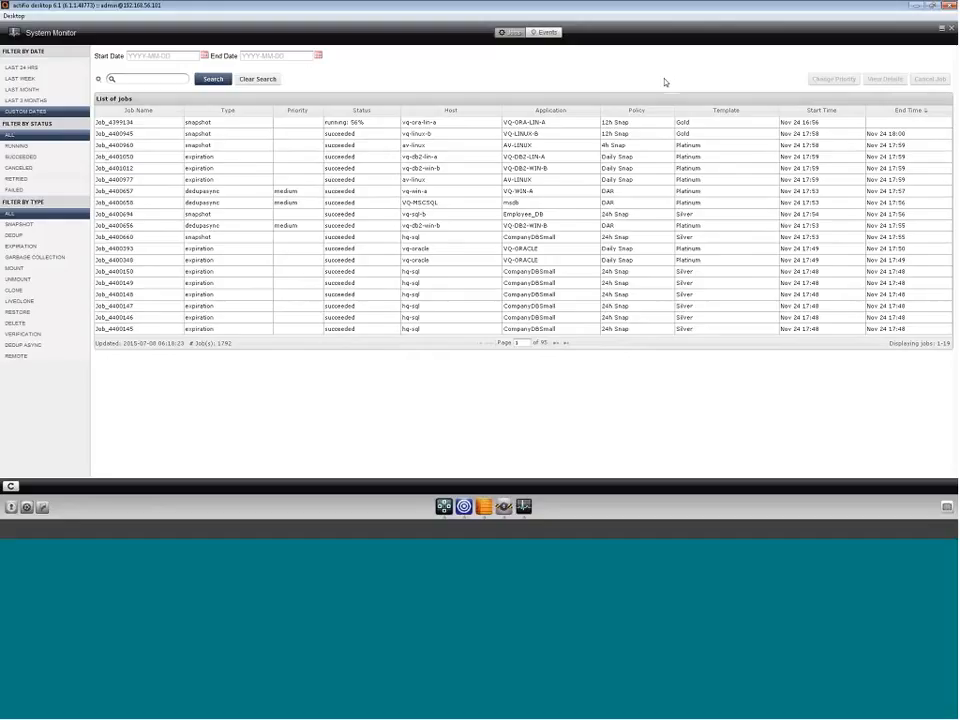
left_click(443, 505)
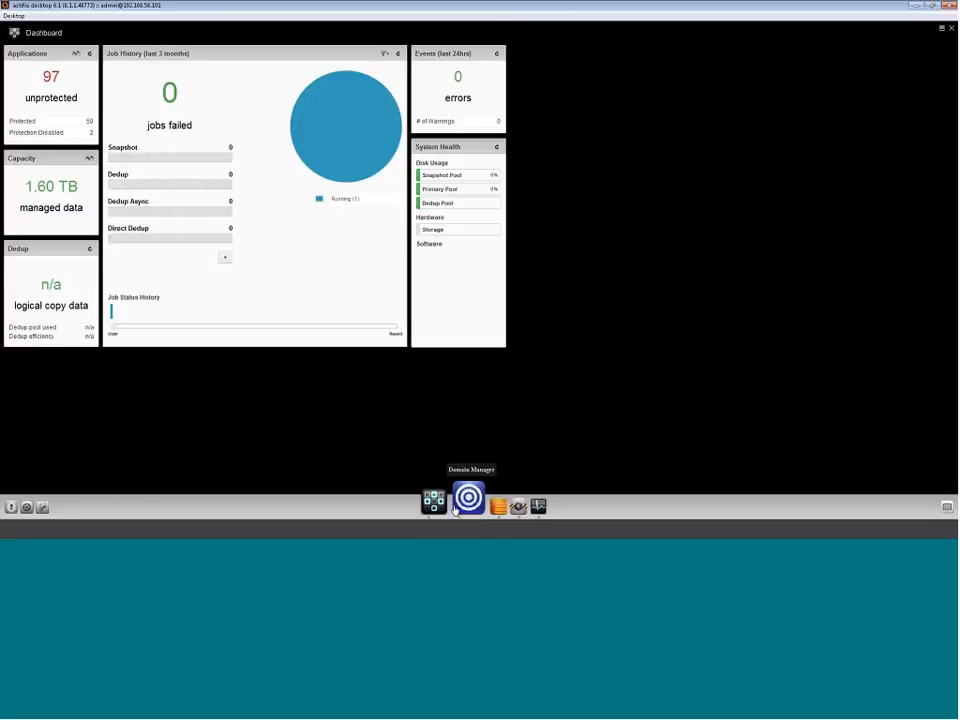